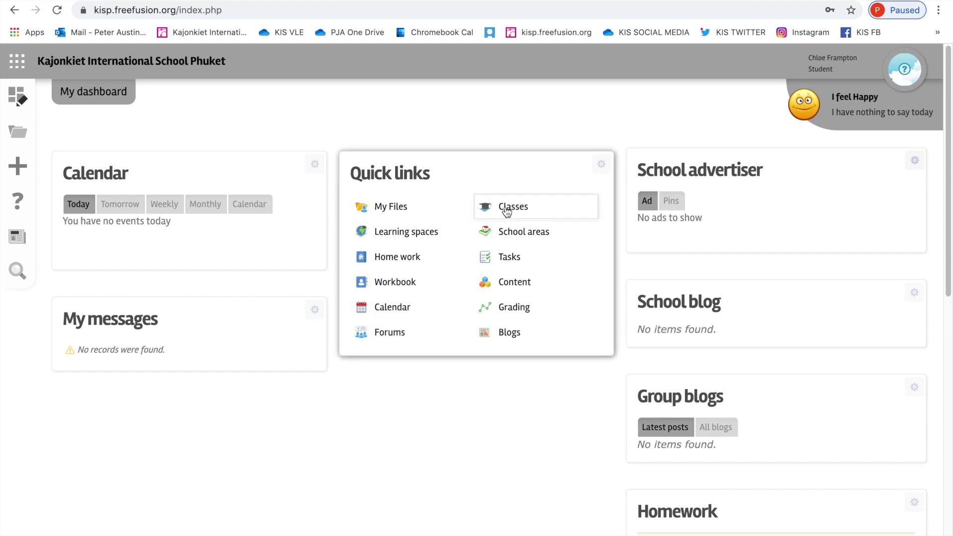
- Open the Classes page listing the student's groups such as 7RP – PSHE, 7yIct and 7ySc
click(506, 213)
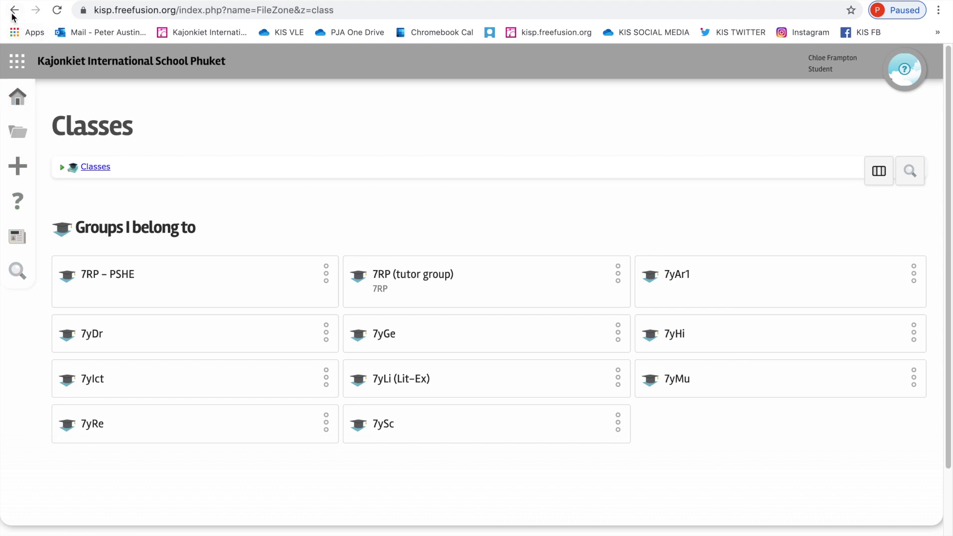
click(32, 130)
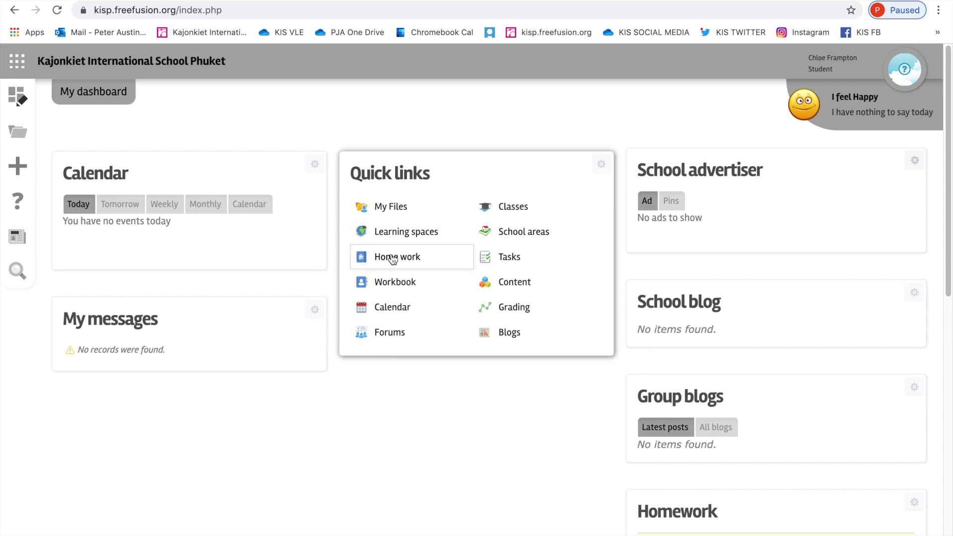
click(392, 259)
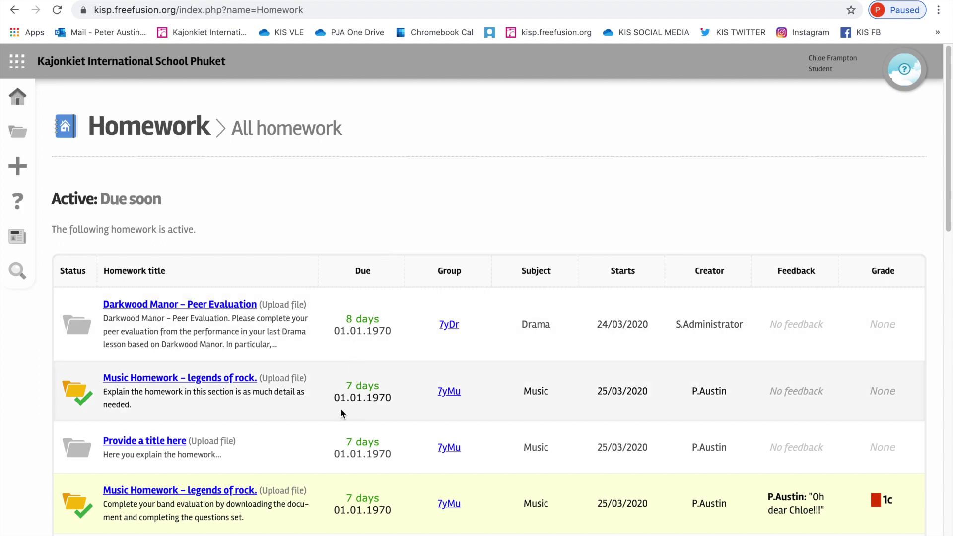
- Scroll through the homework table to review due dates, groups, feedback and grades
scroll(295, 413, down, 1)
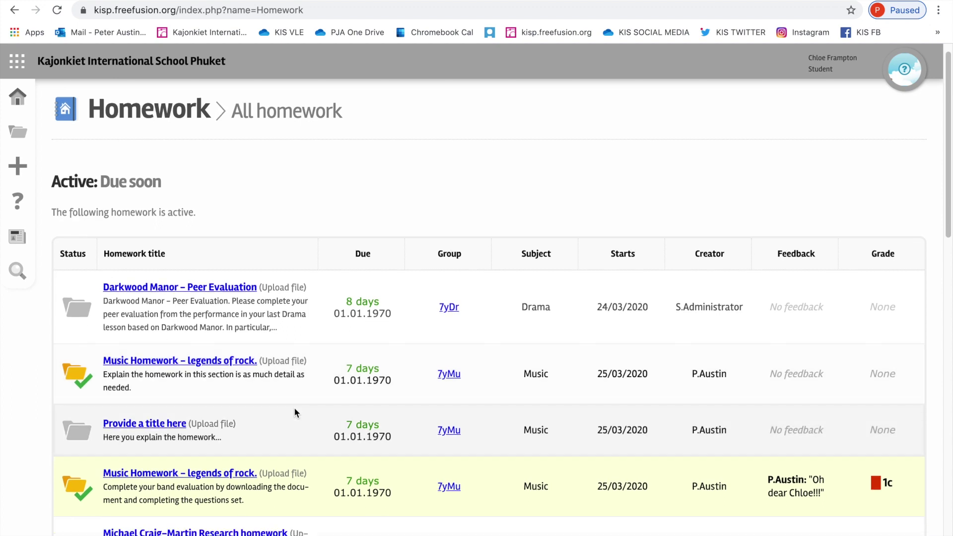
scroll(294, 413, down, 1)
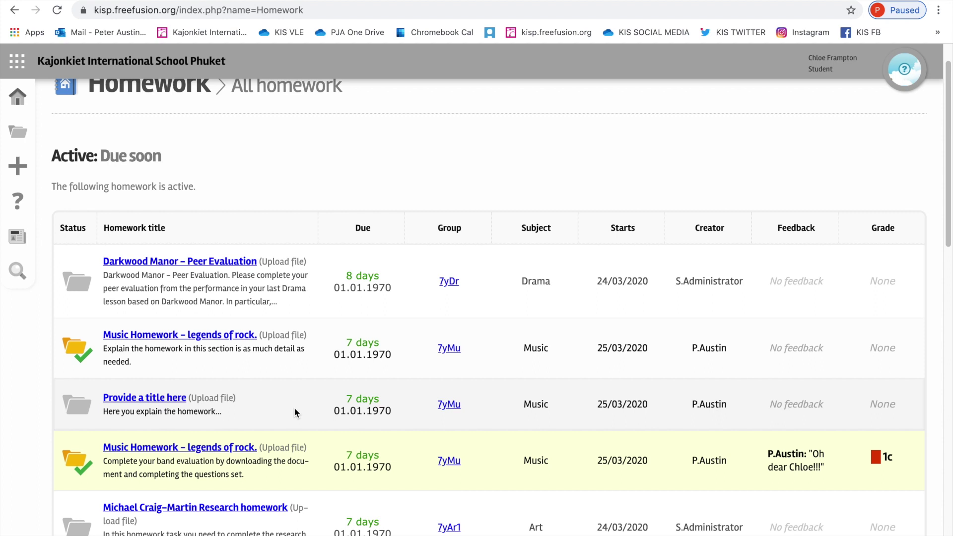
scroll(293, 412, down, 2)
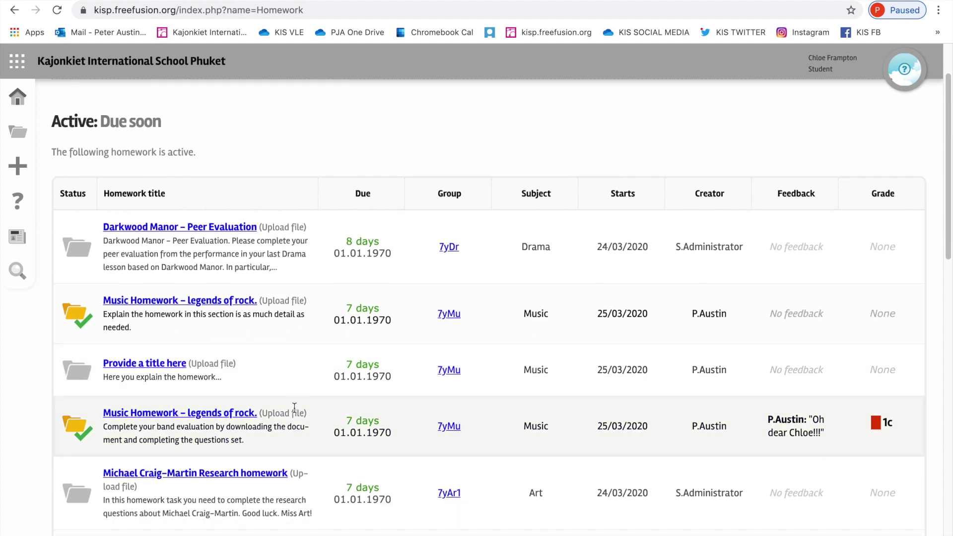
scroll(294, 407, down, 2)
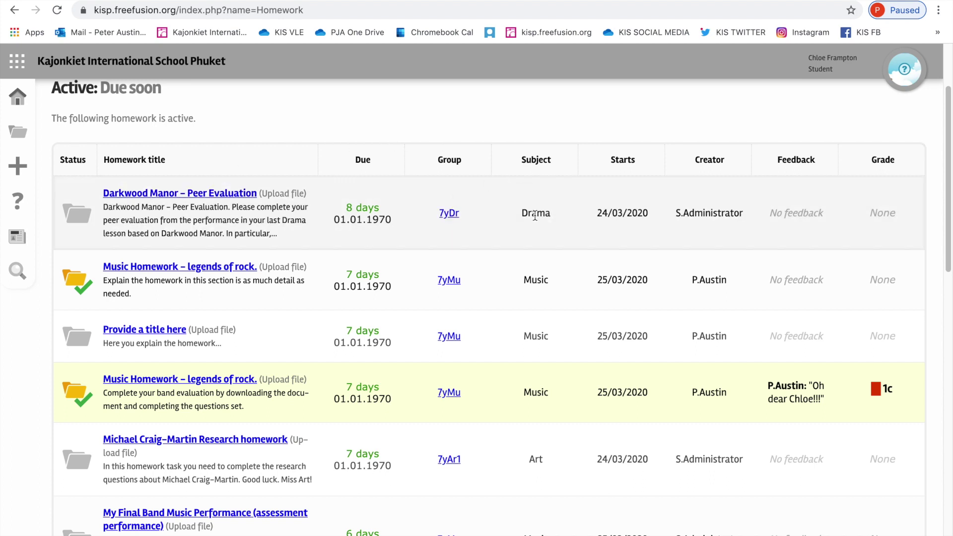
scroll(481, 335, down, 3)
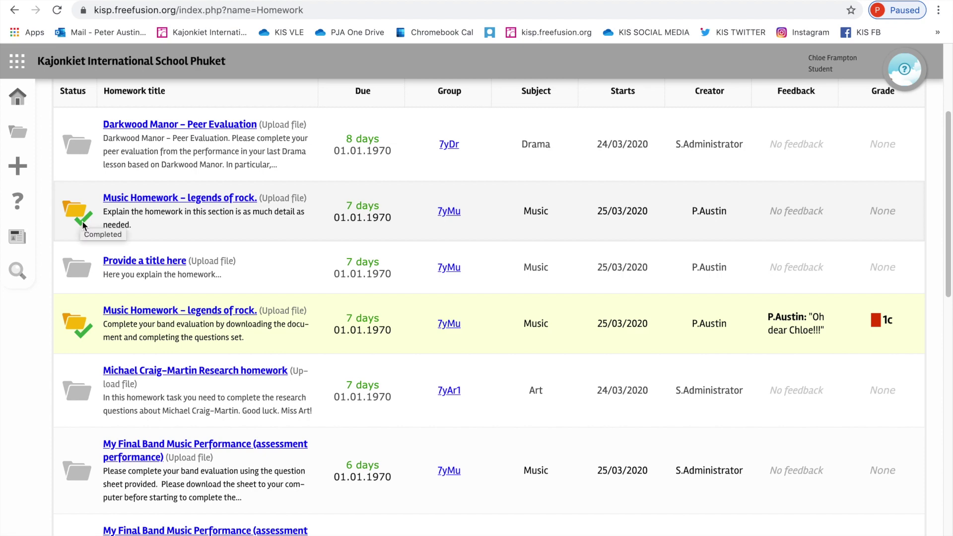
scroll(83, 334, down, 2)
scroll(82, 334, down, 5)
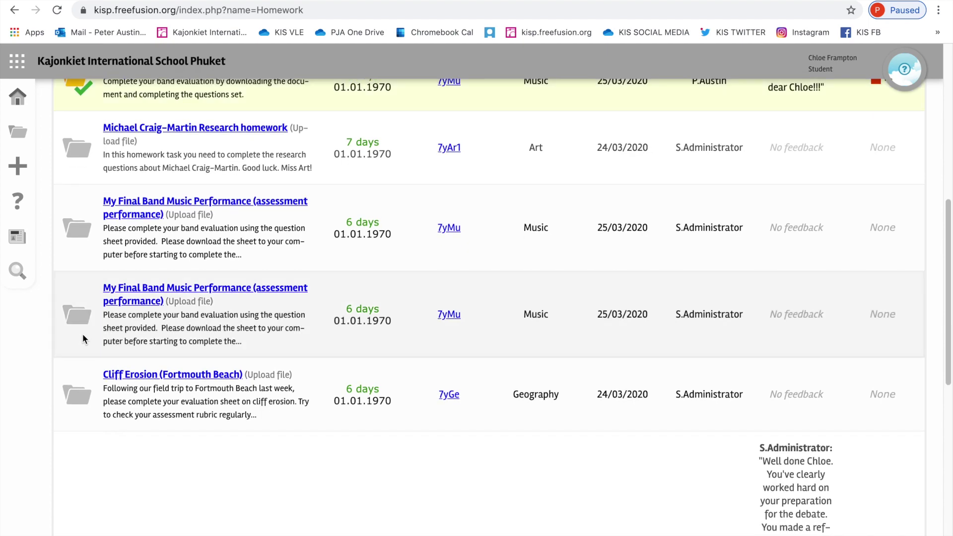
scroll(83, 334, up, 6)
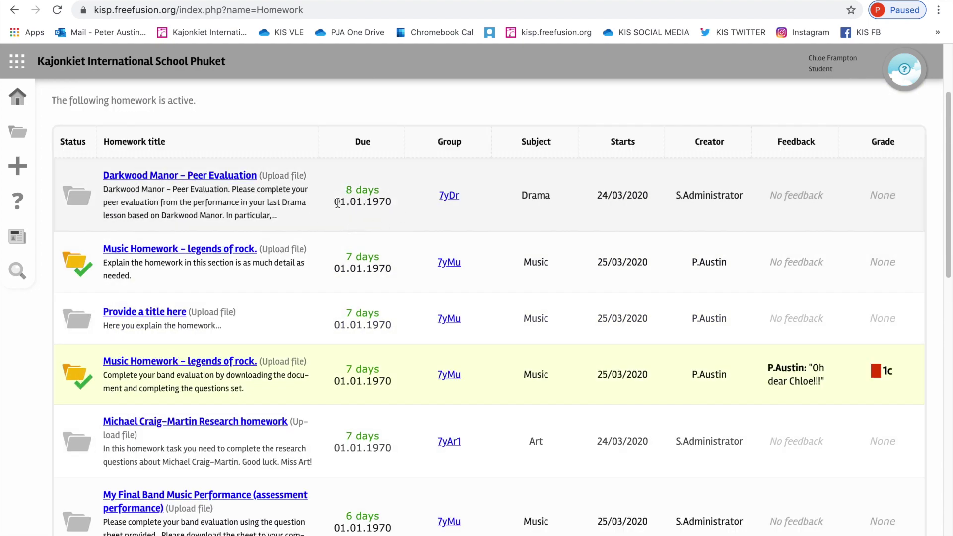
- Highlight Darkwood Manor's due date 01.01.1970 and its 8 days remaining
drag(336, 202, 391, 203)
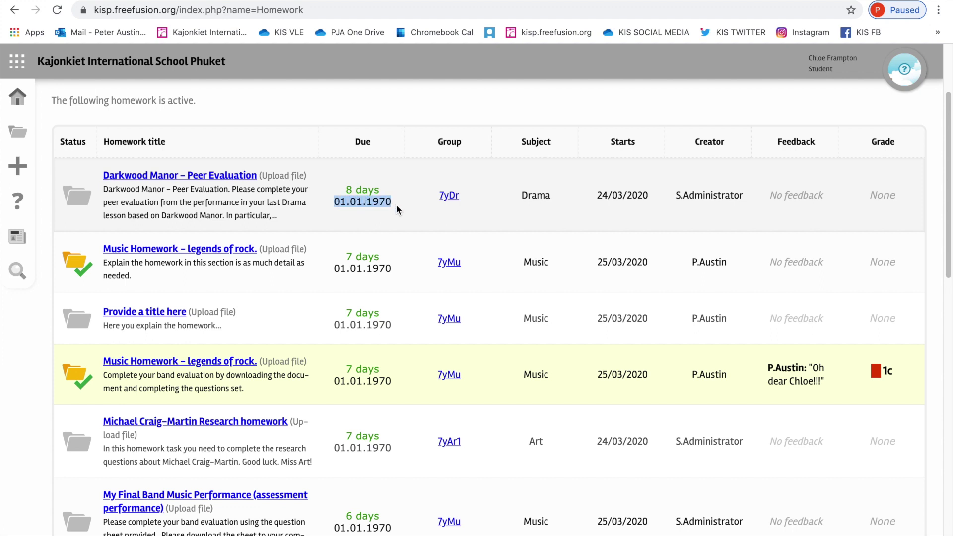
click(402, 209)
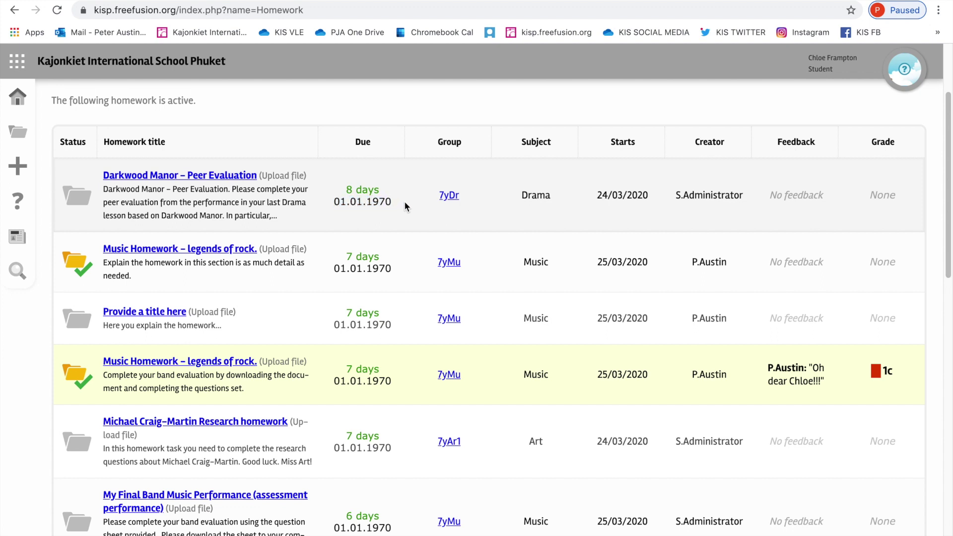
drag(346, 189, 385, 188)
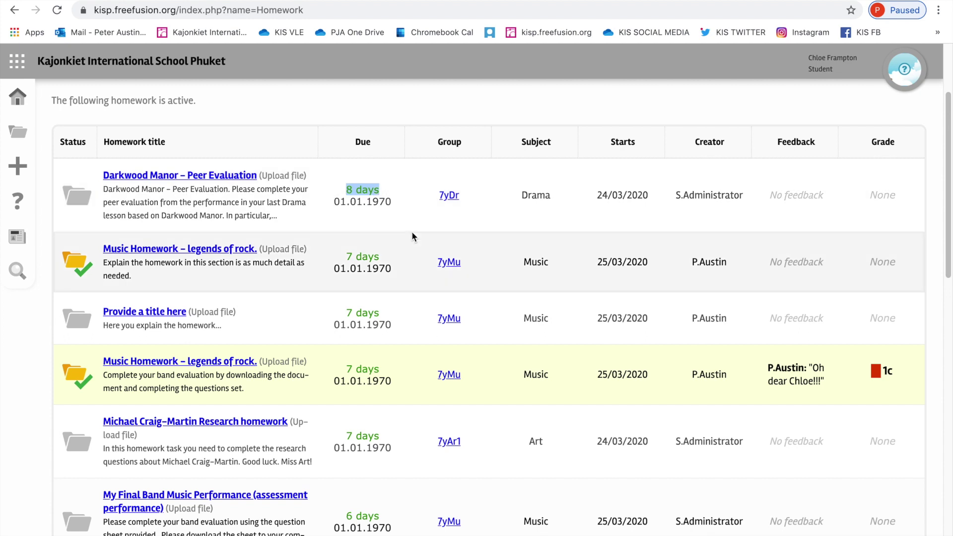
click(392, 201)
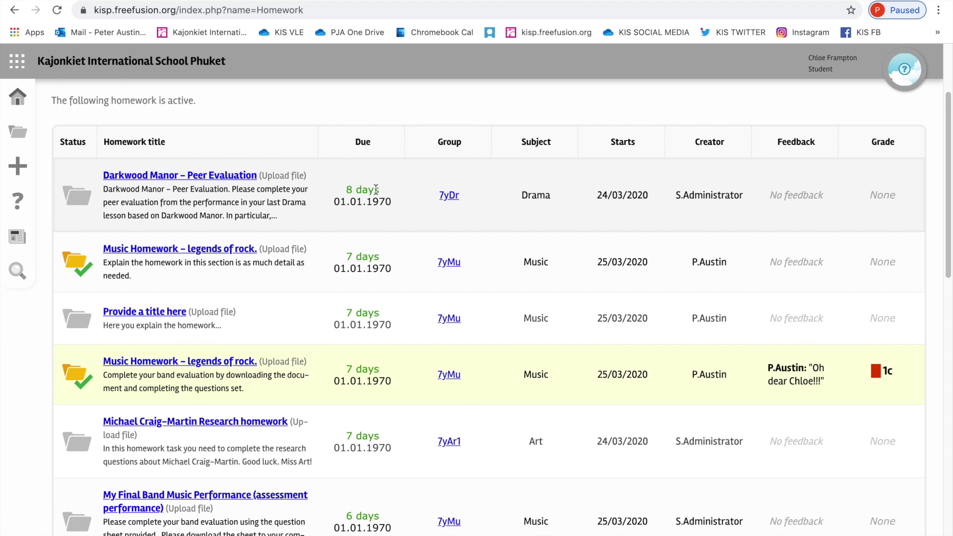
scroll(376, 193, down, 1)
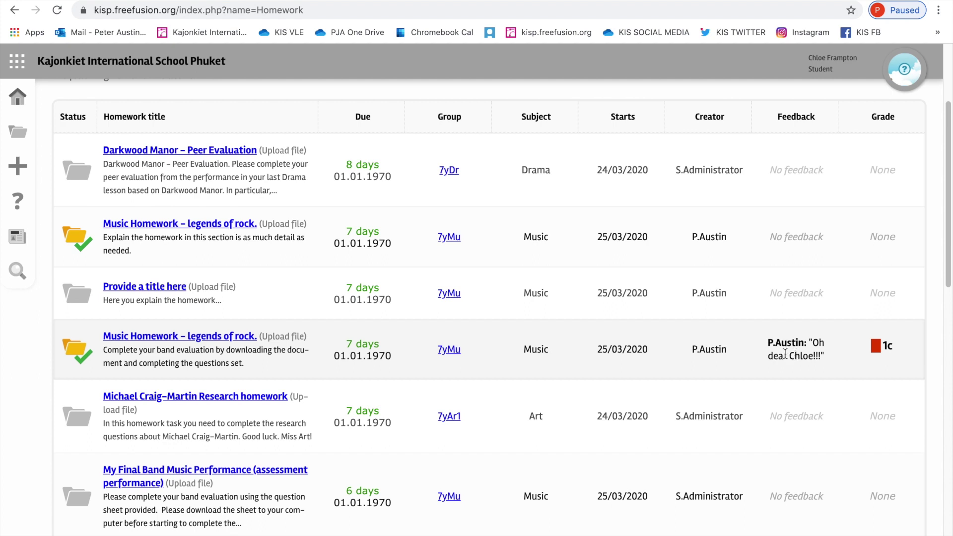
scroll(785, 354, down, 1)
scroll(797, 355, down, 1)
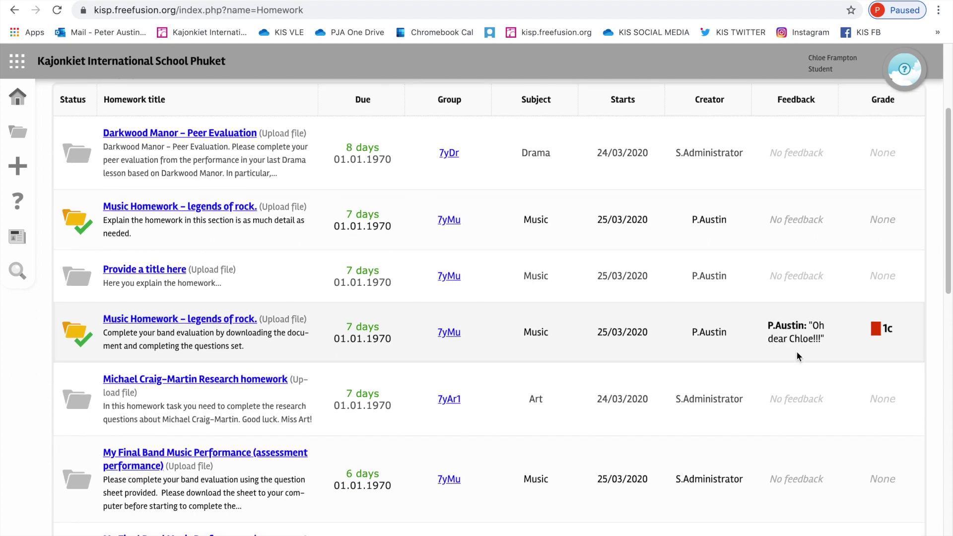
scroll(794, 356, down, 1)
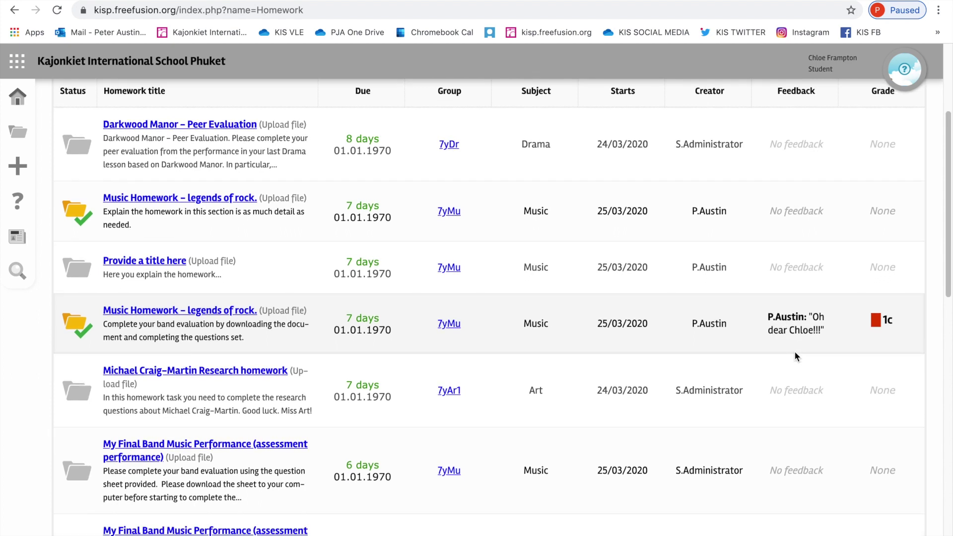
scroll(795, 354, down, 4)
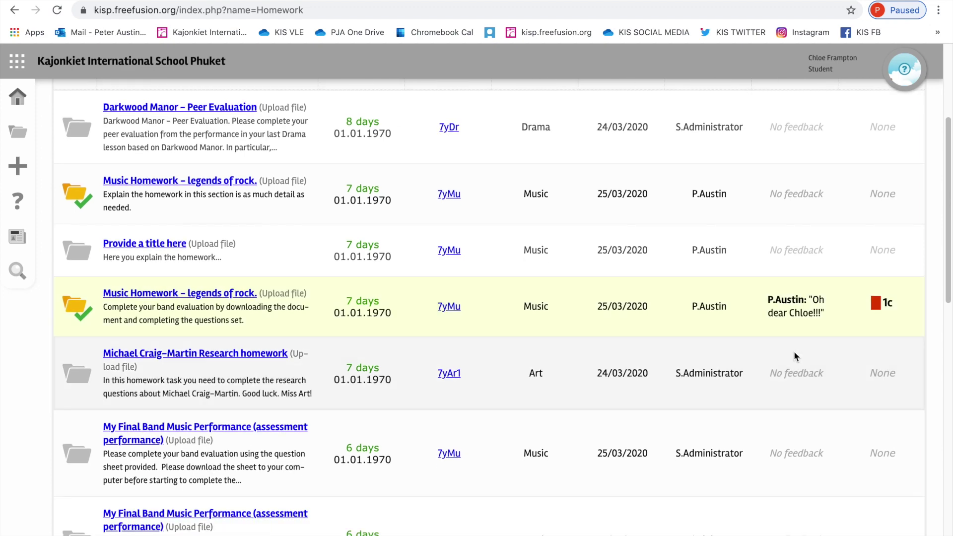
scroll(794, 351, down, 7)
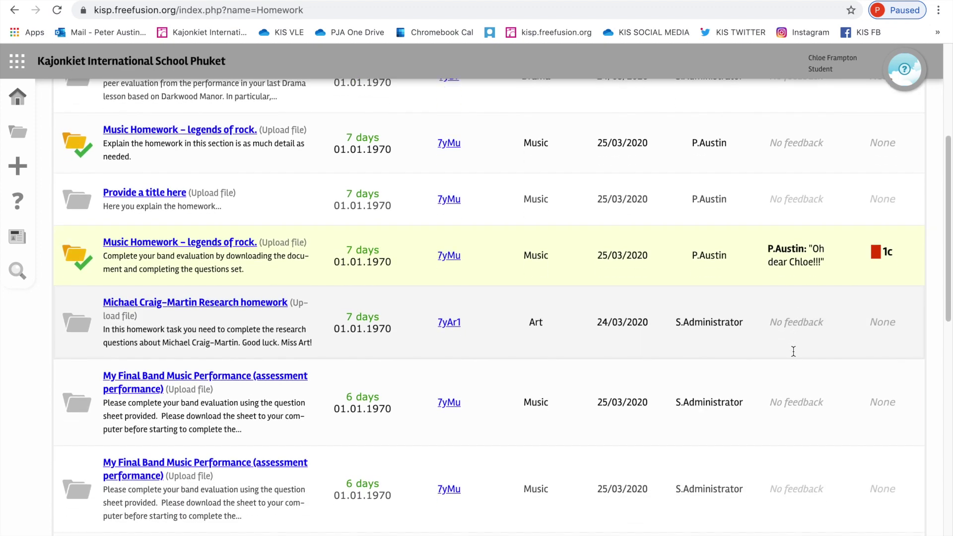
scroll(793, 352, down, 4)
scroll(790, 350, down, 2)
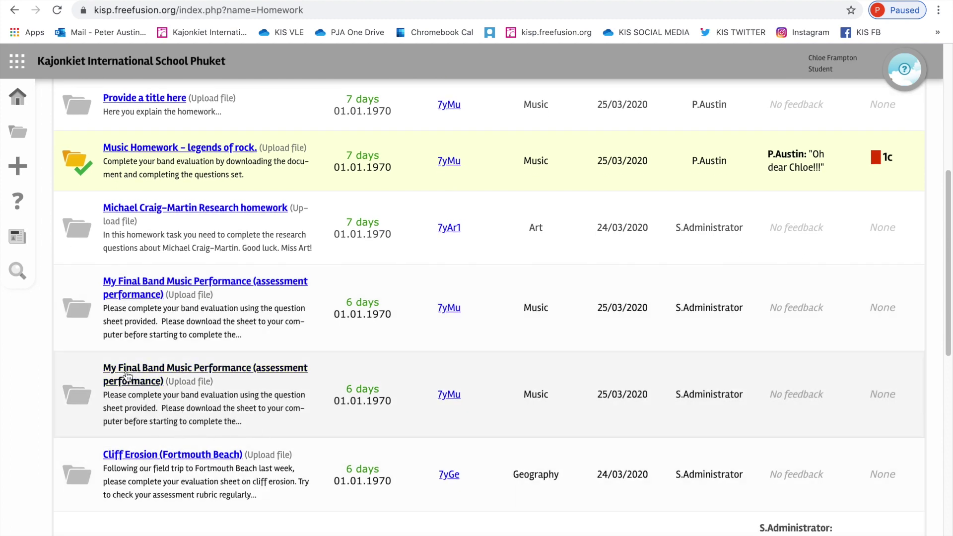
click(201, 373)
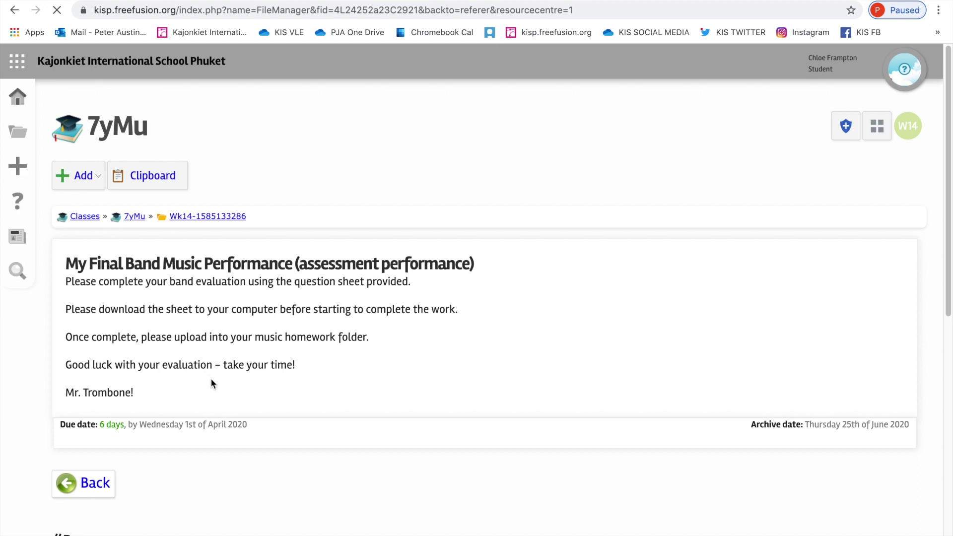
- Highlight the whole assignment description, then clear the highlight
scroll(210, 383, down, 1)
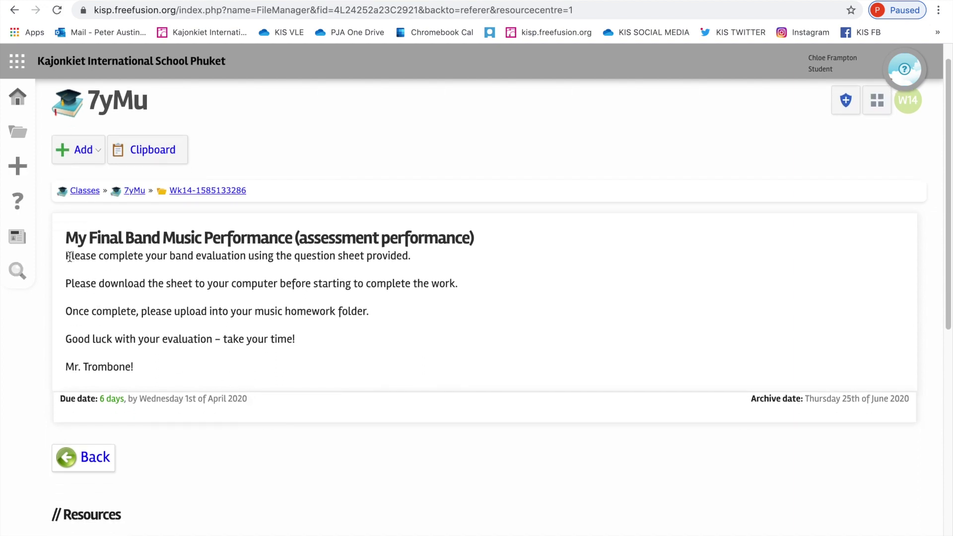
drag(66, 255, 163, 363)
click(201, 365)
- Scroll down to the Resources worksheet tile and the Submit home work buttons
scroll(201, 365, down, 1)
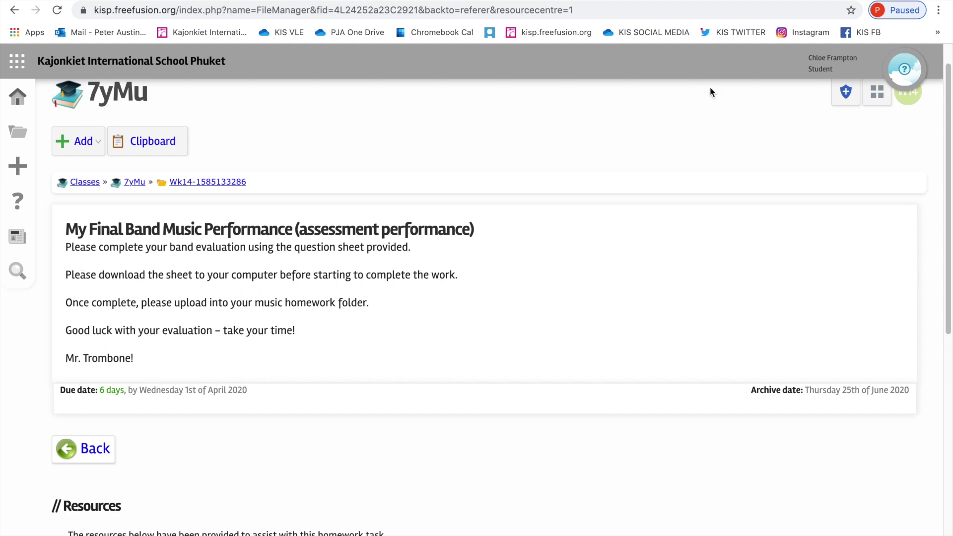
scroll(327, 359, down, 1)
scroll(327, 356, down, 3)
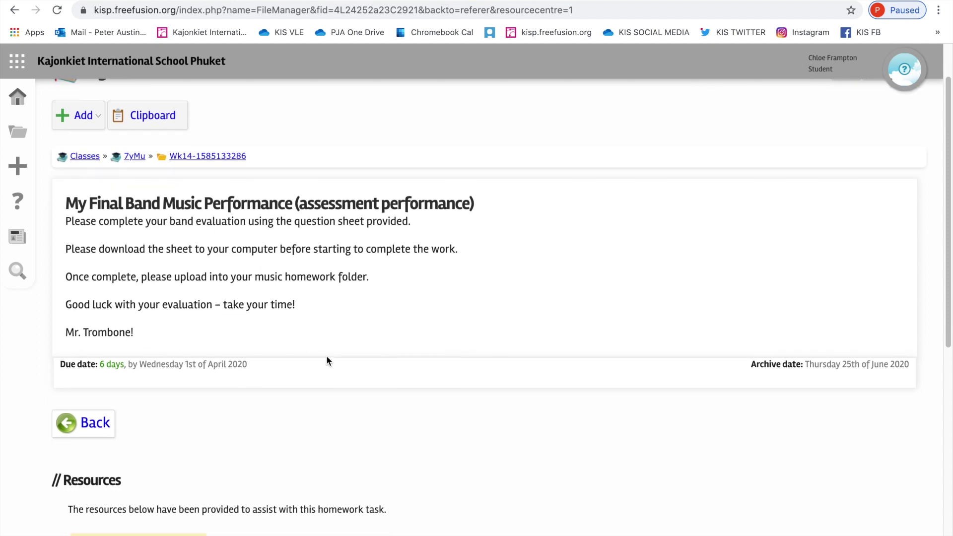
scroll(181, 425, down, 1)
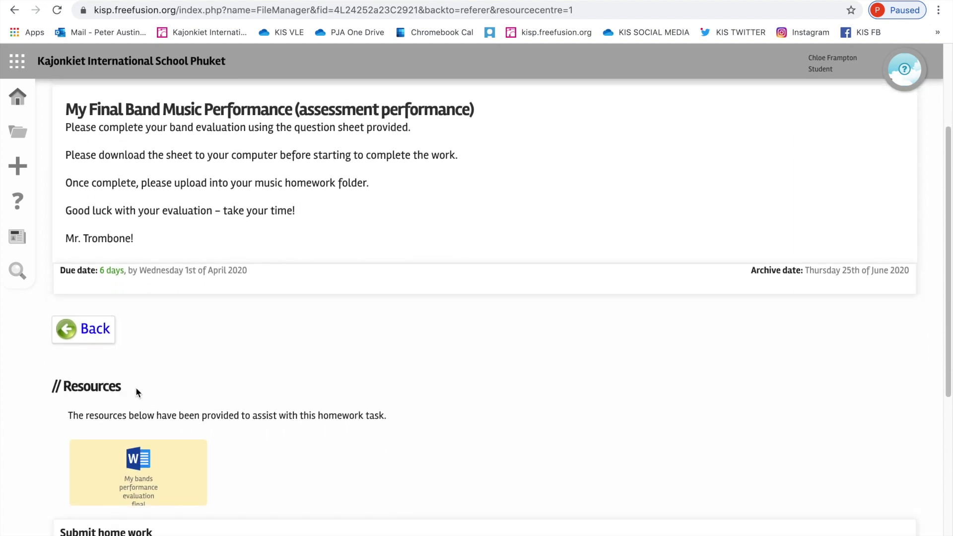
scroll(333, 439, down, 1)
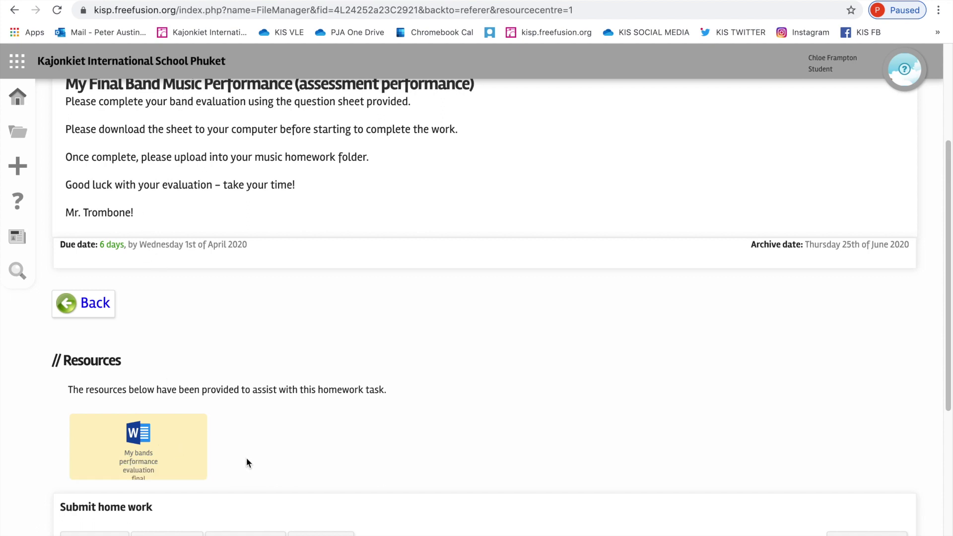
mouse_move(156, 446)
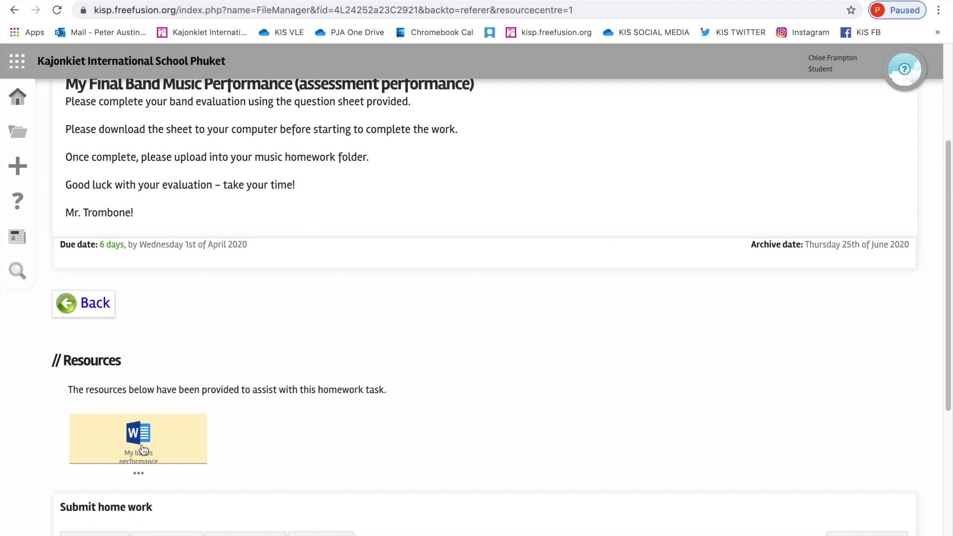
scroll(245, 437, down, 1)
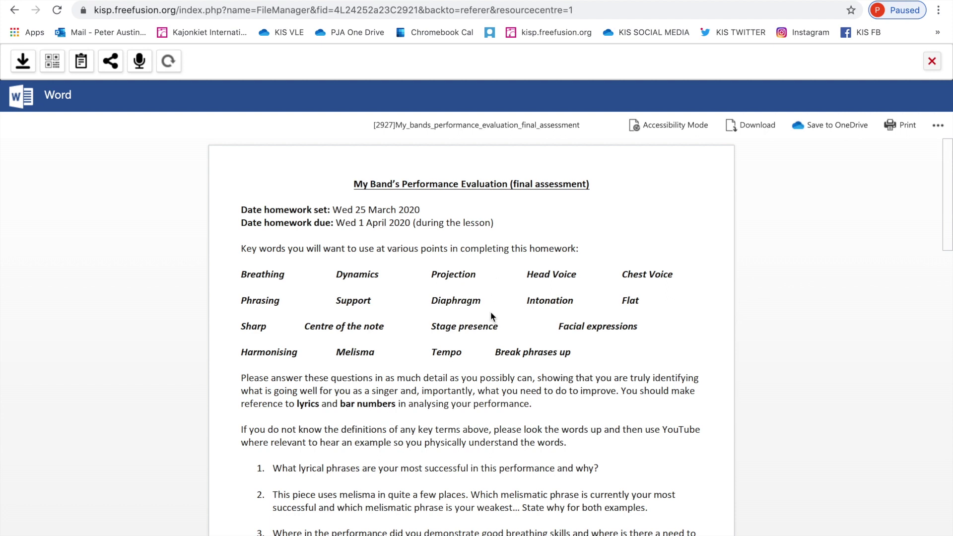
- Read through the worksheet's ten evaluation questions, then close the Word viewer
scroll(492, 318, down, 1)
scroll(491, 318, down, 1)
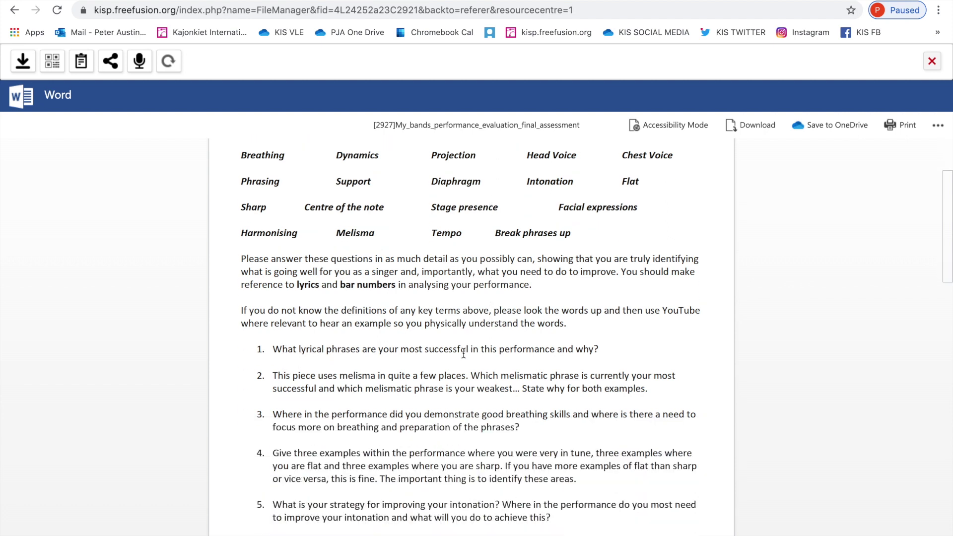
scroll(432, 354, down, 1)
scroll(352, 357, down, 4)
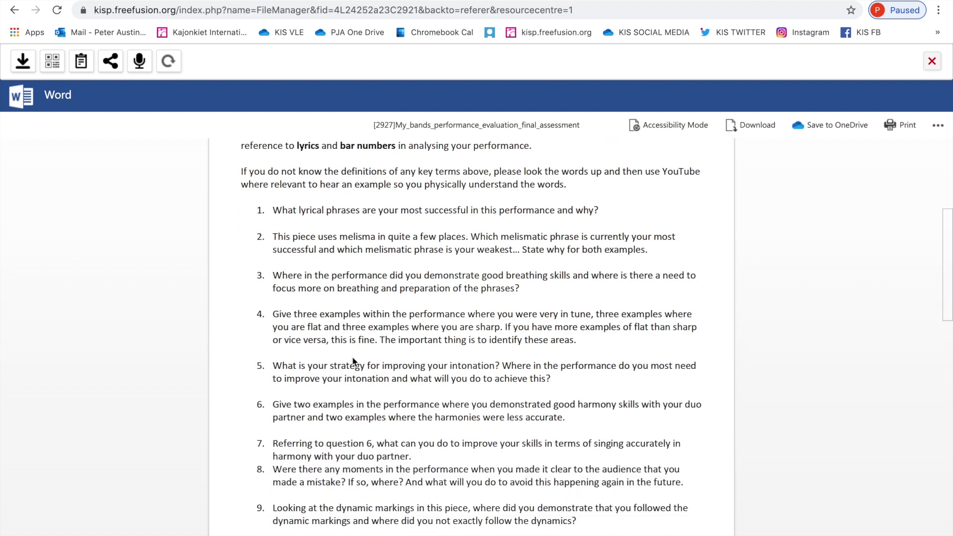
scroll(352, 357, up, 4)
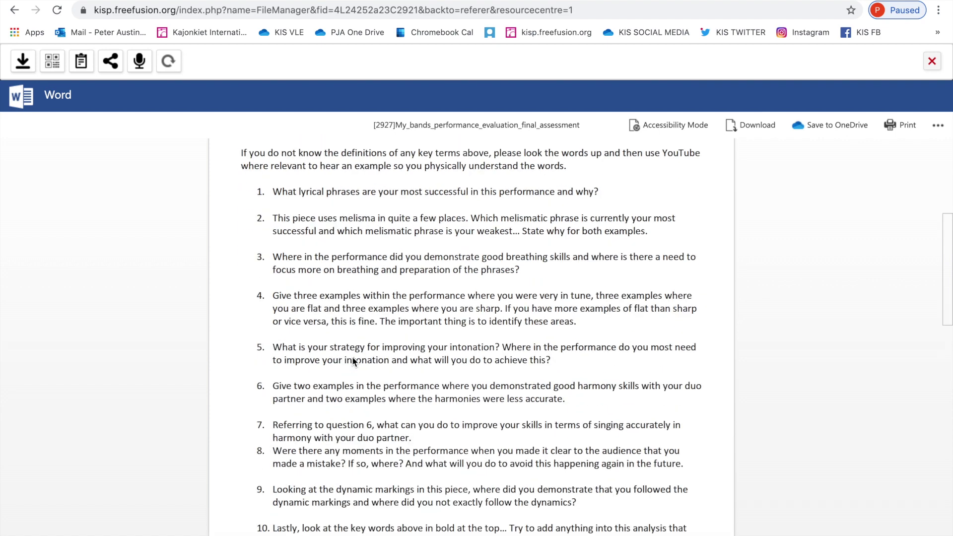
scroll(320, 321, up, 3)
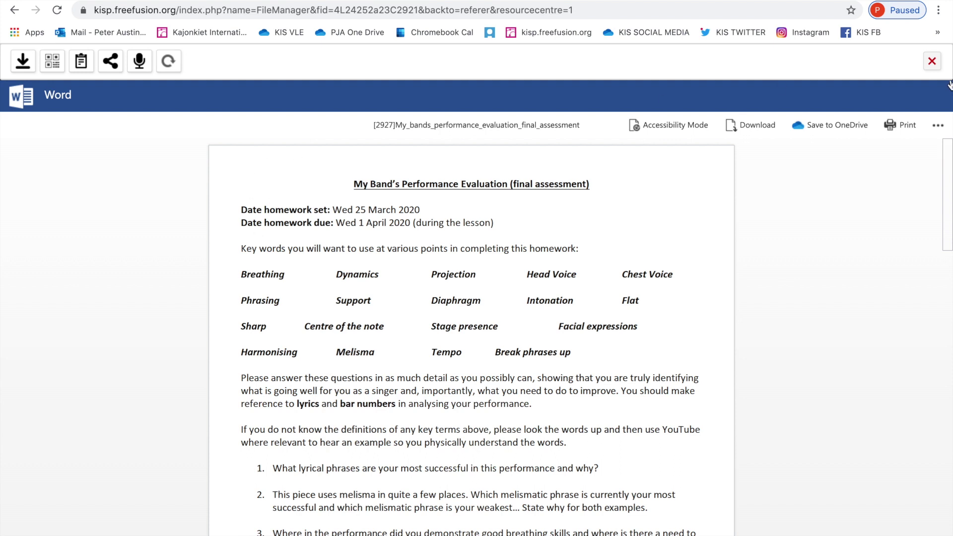
click(931, 61)
- View the 'My bands performance evaluation final' worksheet from its Resources tile
scroll(653, 325, down, 1)
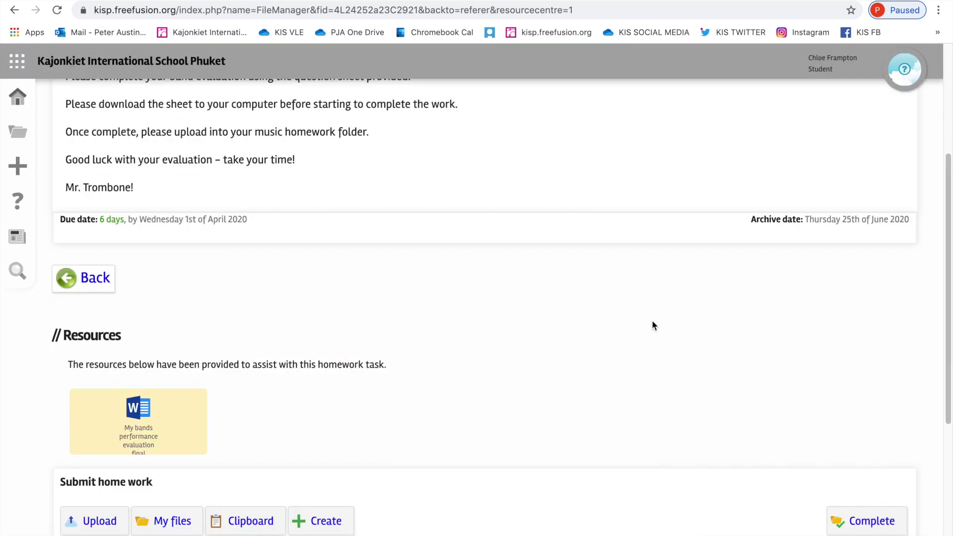
scroll(652, 325, down, 1)
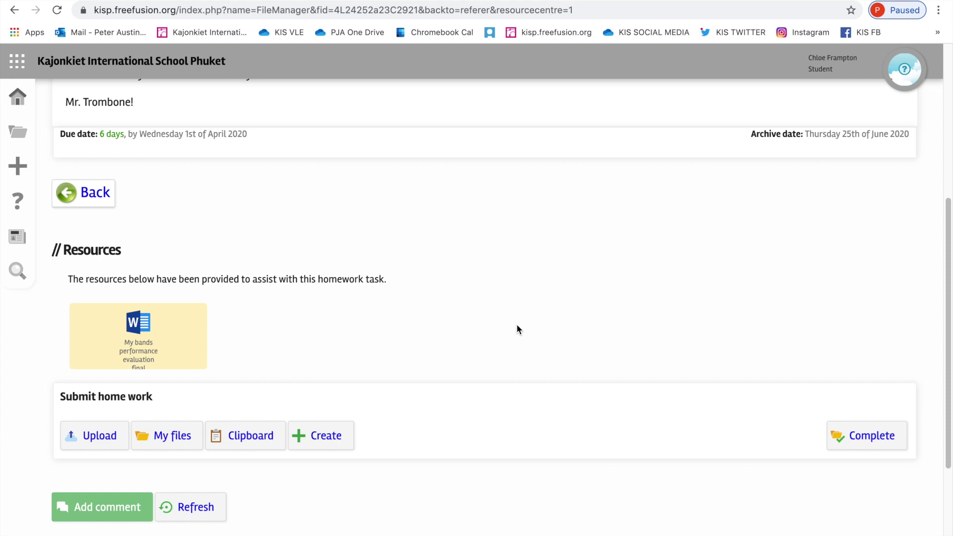
click(141, 365)
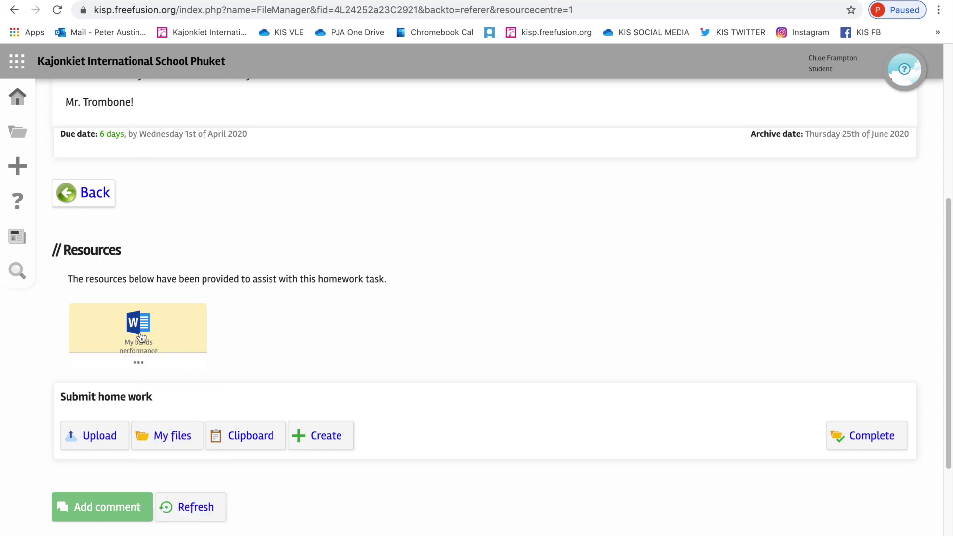
click(138, 336)
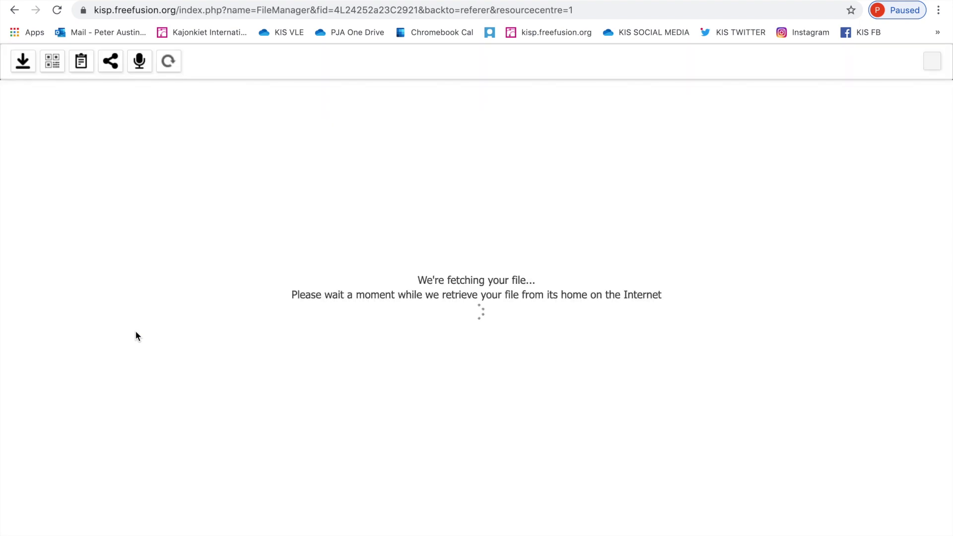
- Download the 'My bands performance evaluation final' worksheet from the viewer toolbar
click(23, 61)
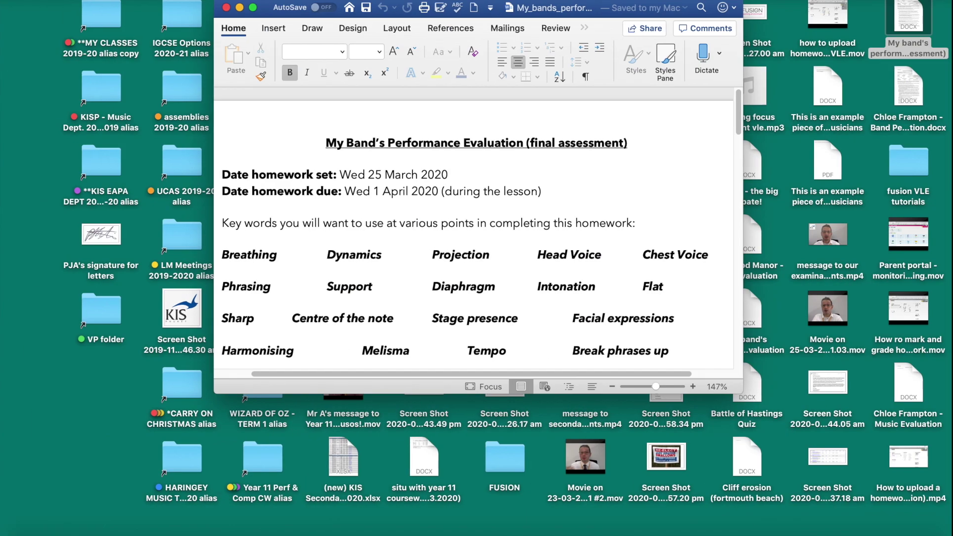
click(75, 2)
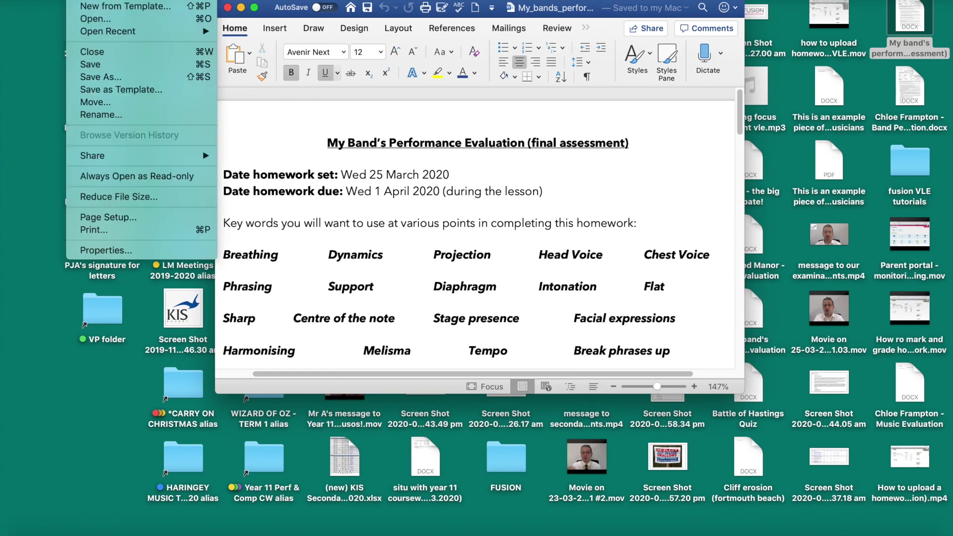
click(228, 95)
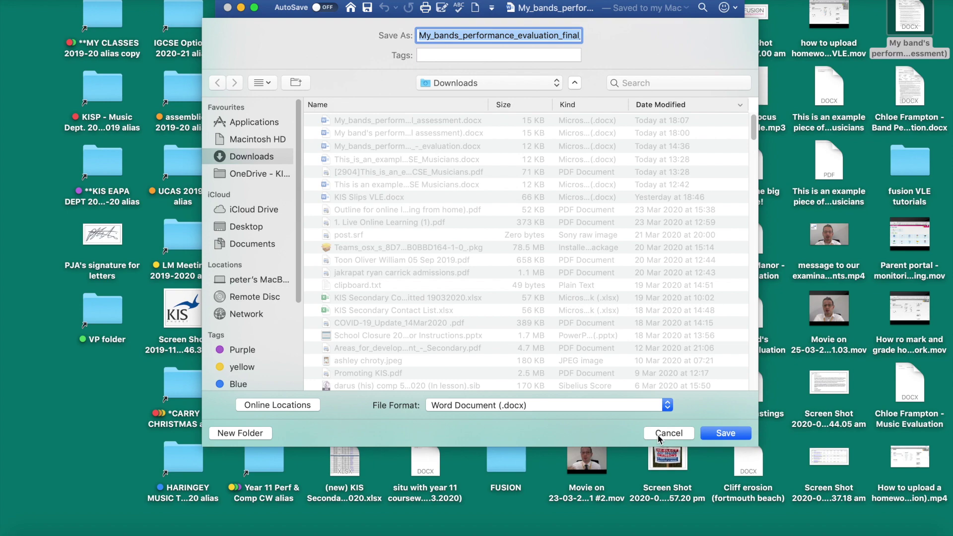
click(659, 437)
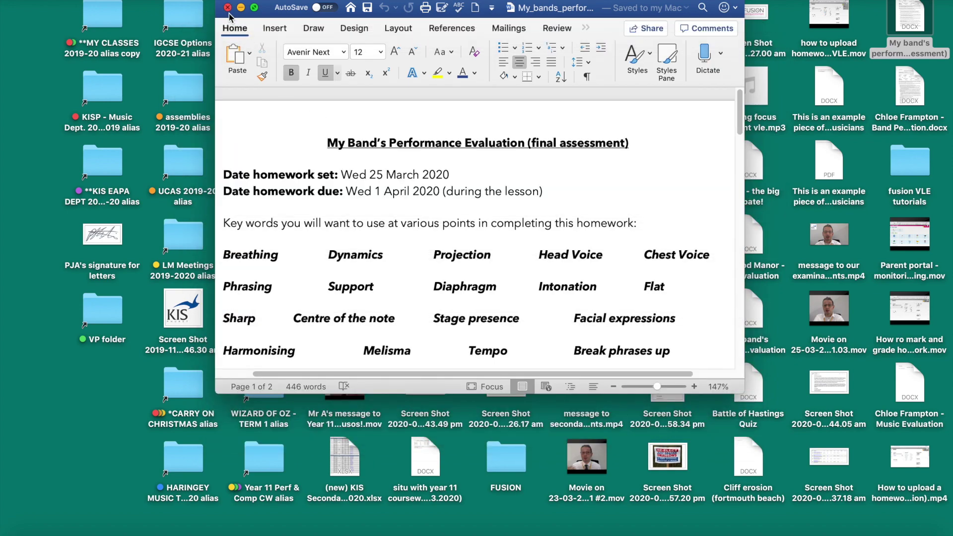
- Close the unanswered worksheet in Word
scroll(375, 251, down, 5)
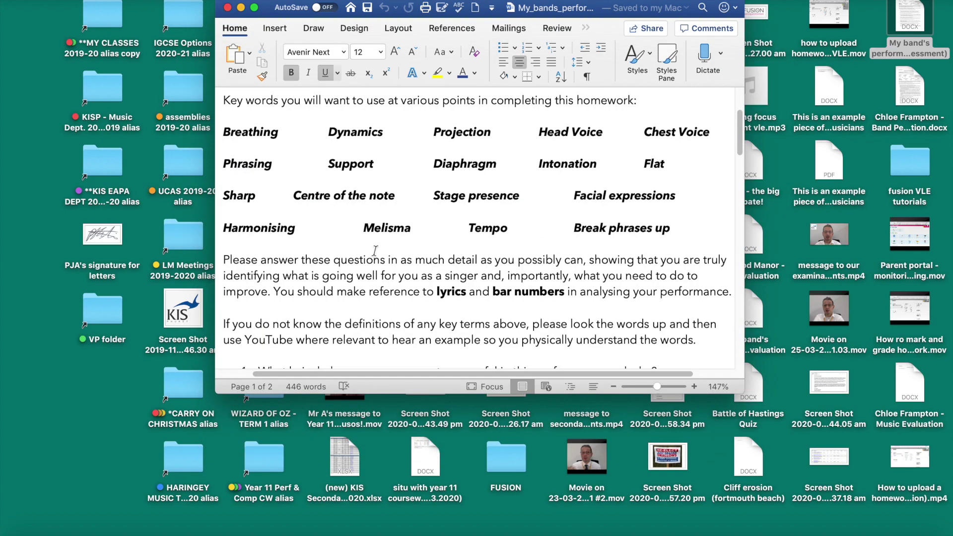
scroll(375, 250, down, 9)
click(228, 7)
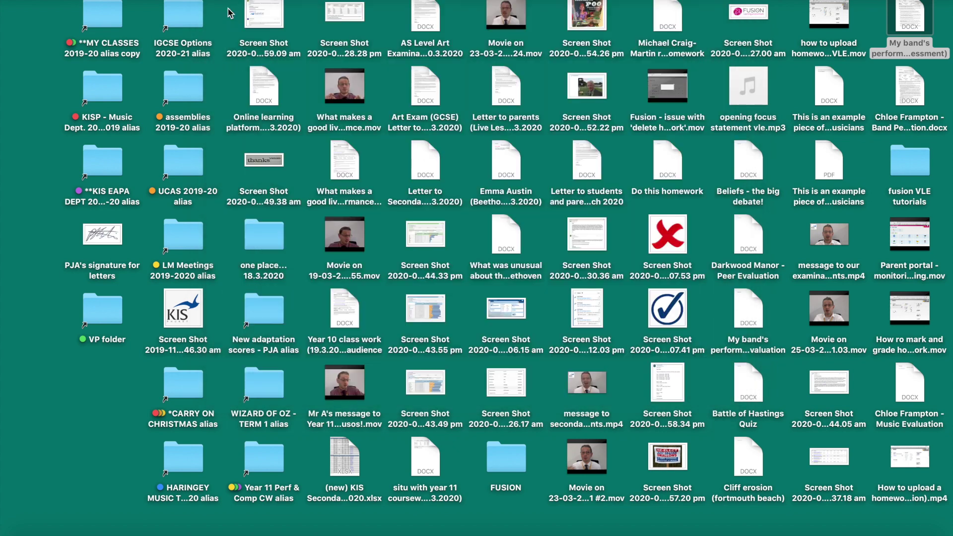
- Open the completed Band Performance Evaluation .docx from the desktop, review it, and close it
drag(918, 97, 916, 88)
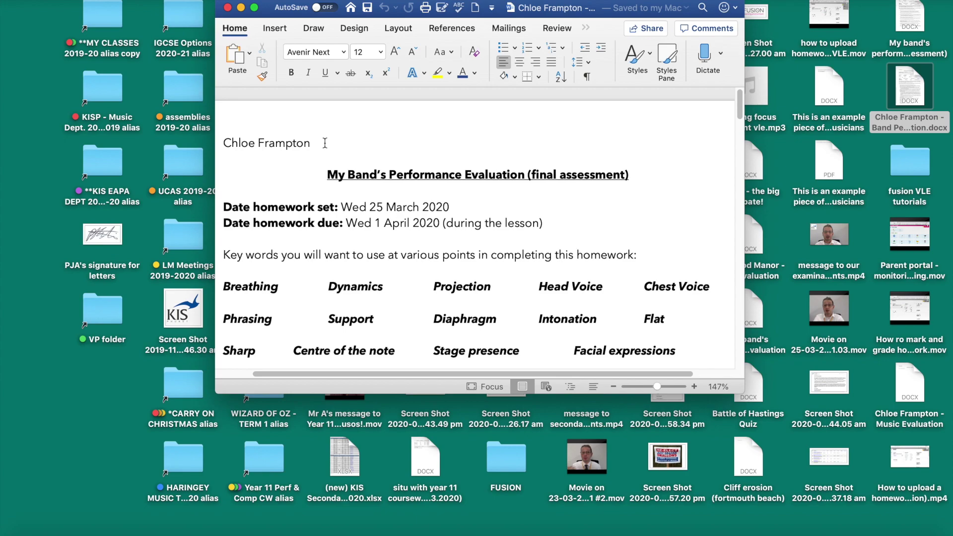
click(215, 148)
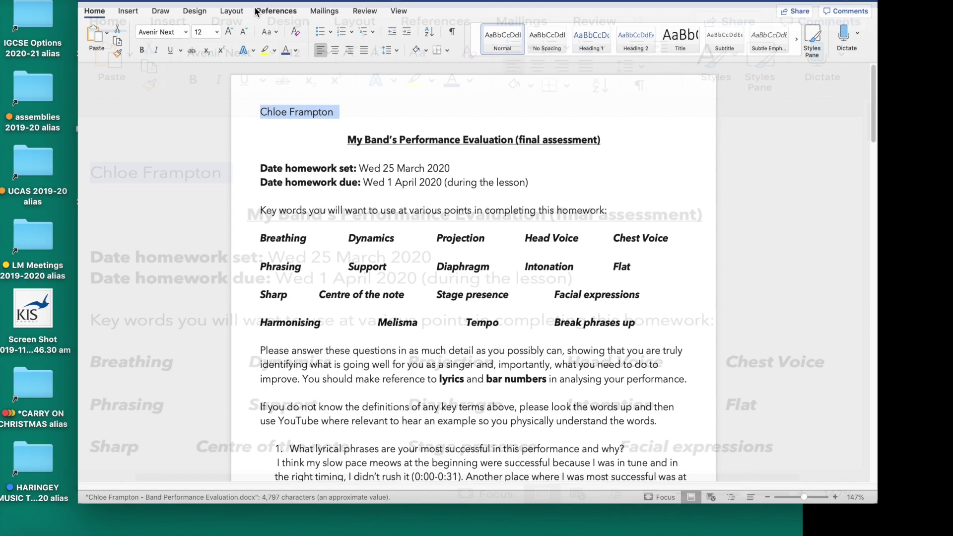
scroll(466, 338, down, 5)
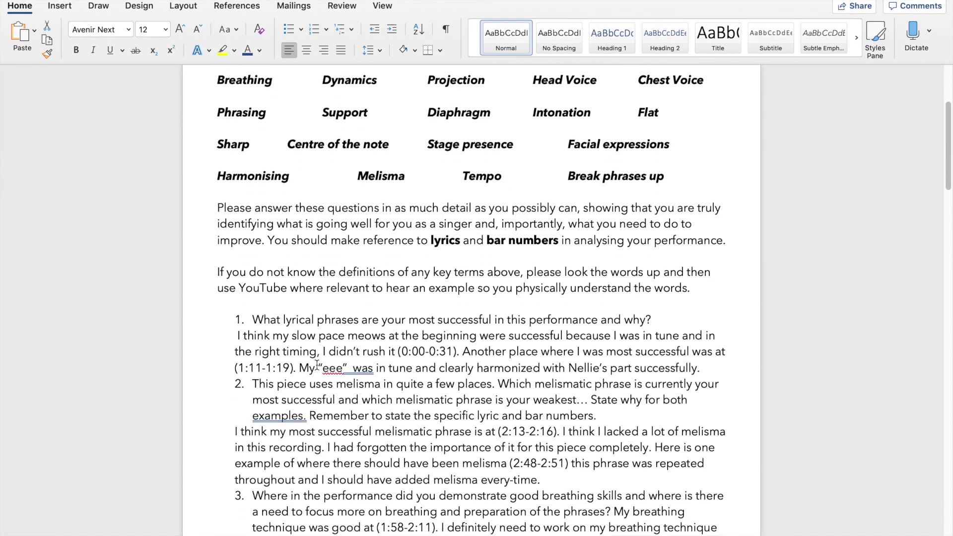
scroll(396, 395, up, 8)
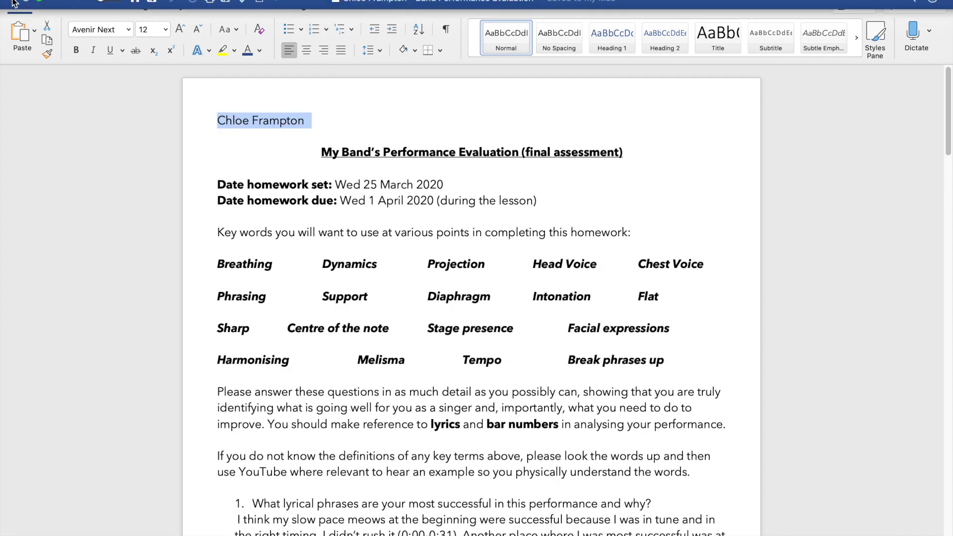
click(13, 4)
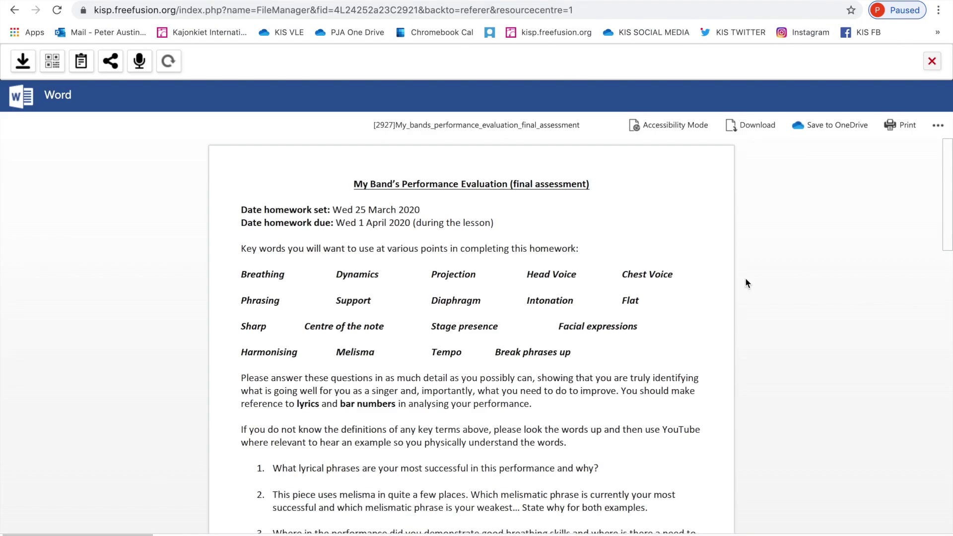
- Close the preview and open the Upload files page under Submit home work
click(932, 61)
scroll(695, 326, down, 3)
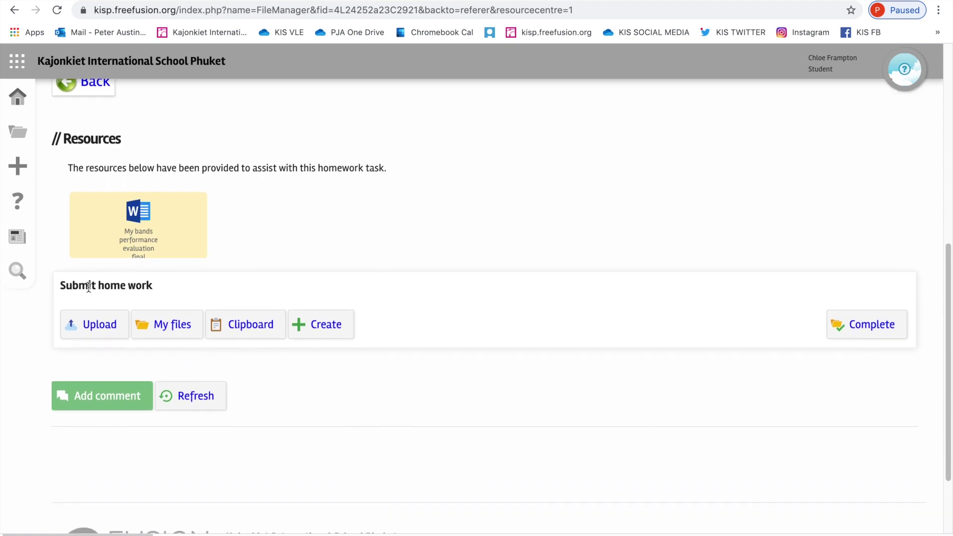
click(102, 331)
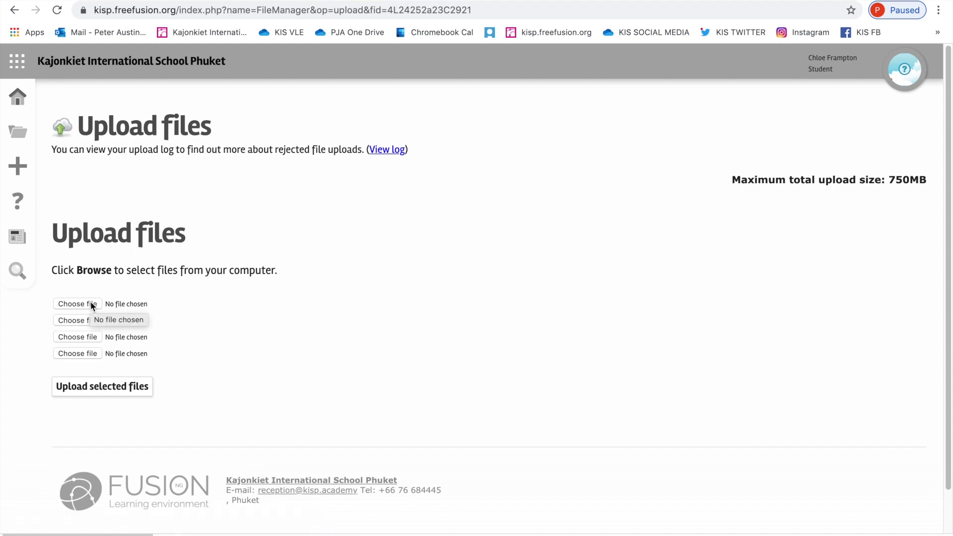
- Upload the Band Performance Evaluation .docx from the Desktop as the homework file
click(90, 305)
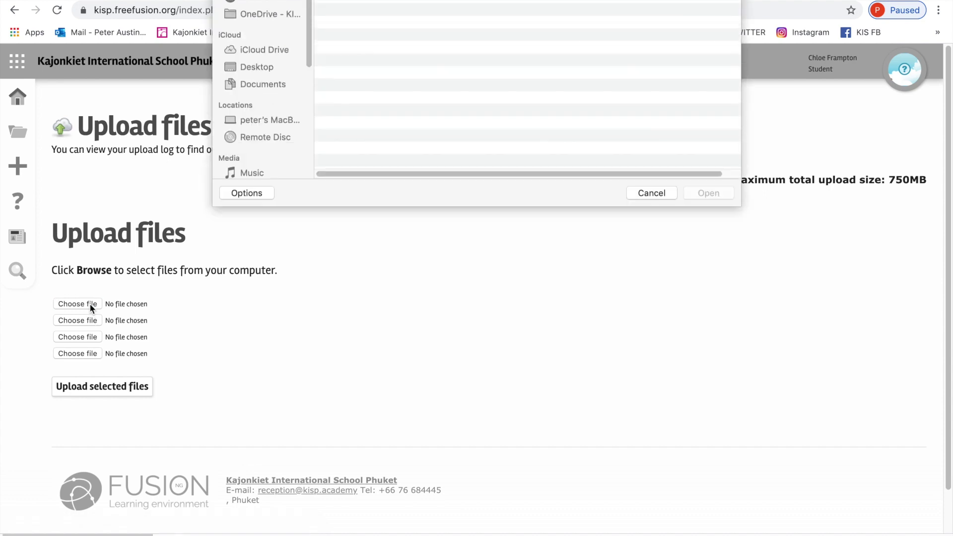
click(258, 129)
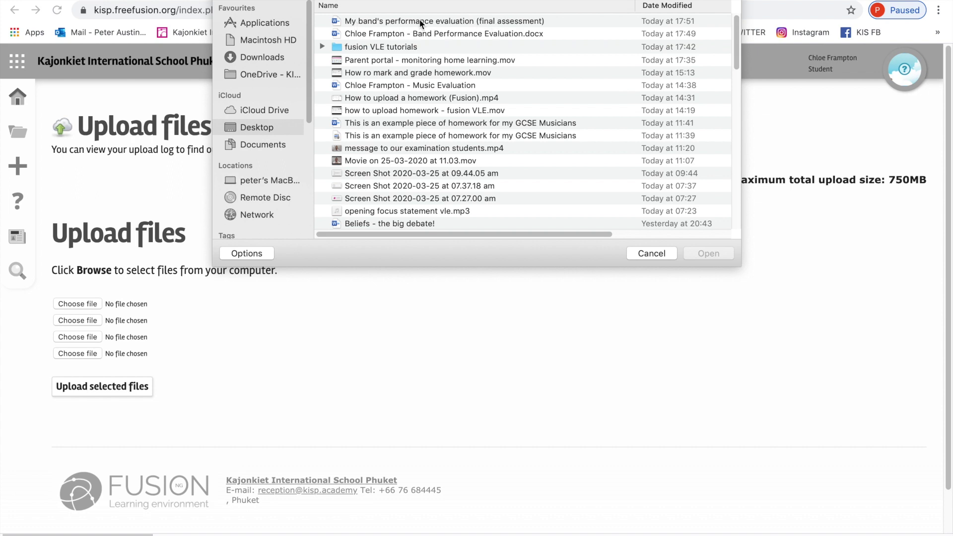
double_click(363, 33)
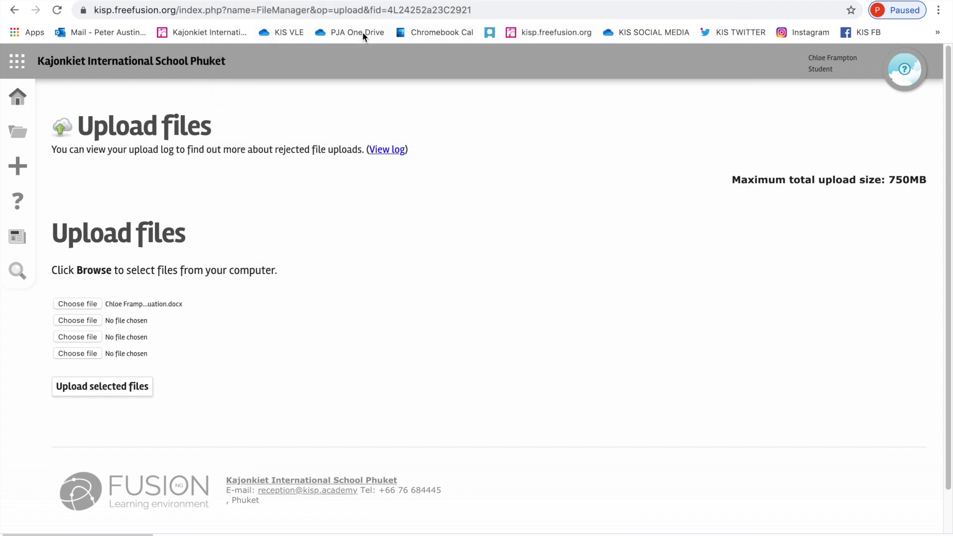
click(106, 390)
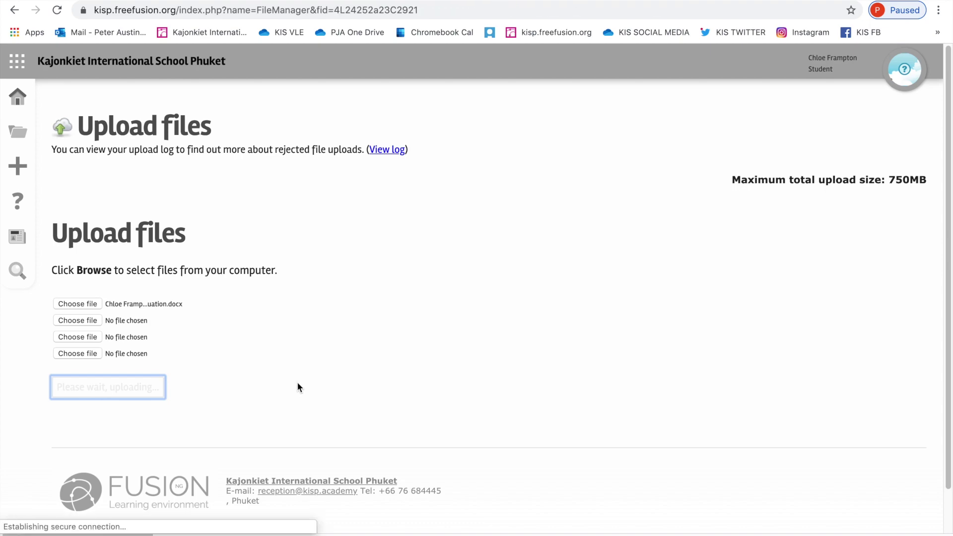
scroll(297, 382, down, 10)
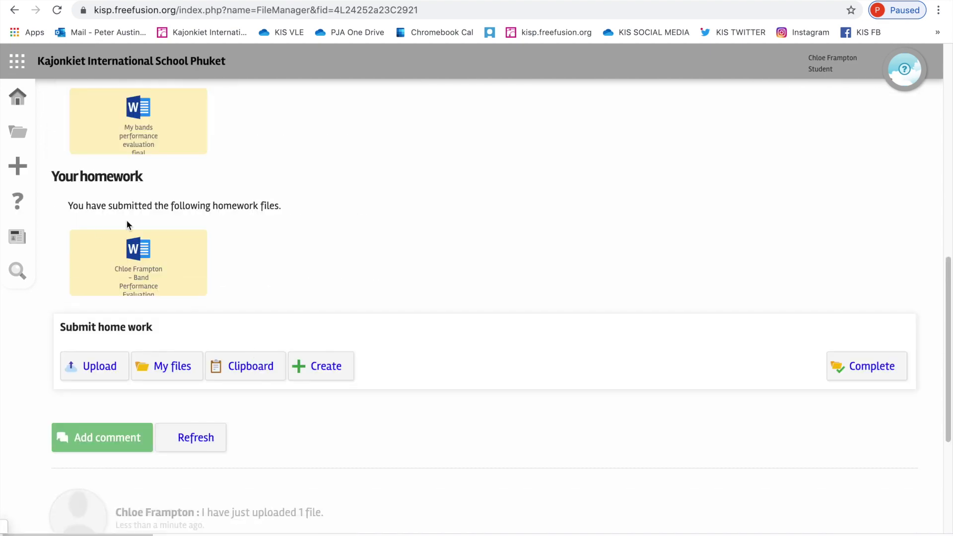
- Open the Home work complete dialog from the Complete button under Submit home work
mouse_move(145, 277)
click(860, 368)
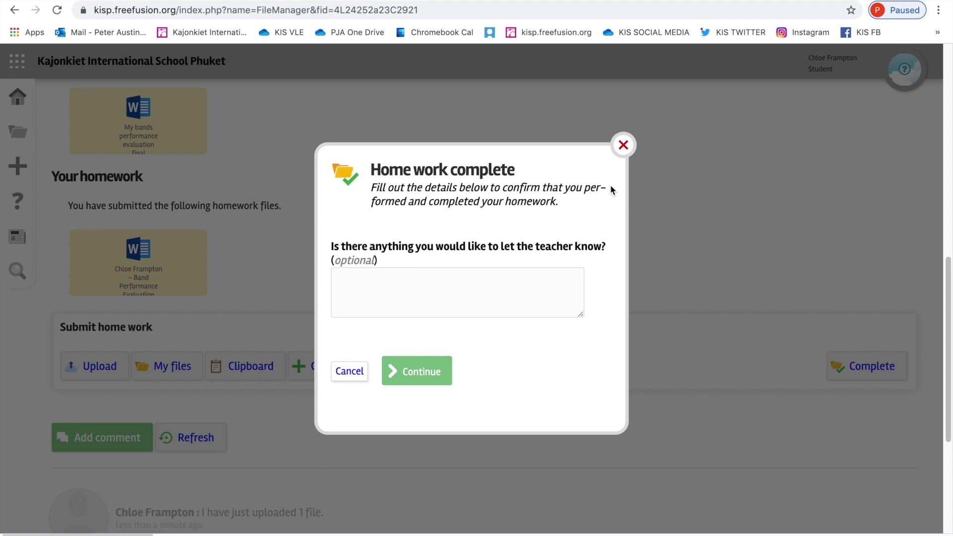
- Submit the completion with the note 'I found the extension a little tricky, but I still tried to give it a go.'
click(361, 287)
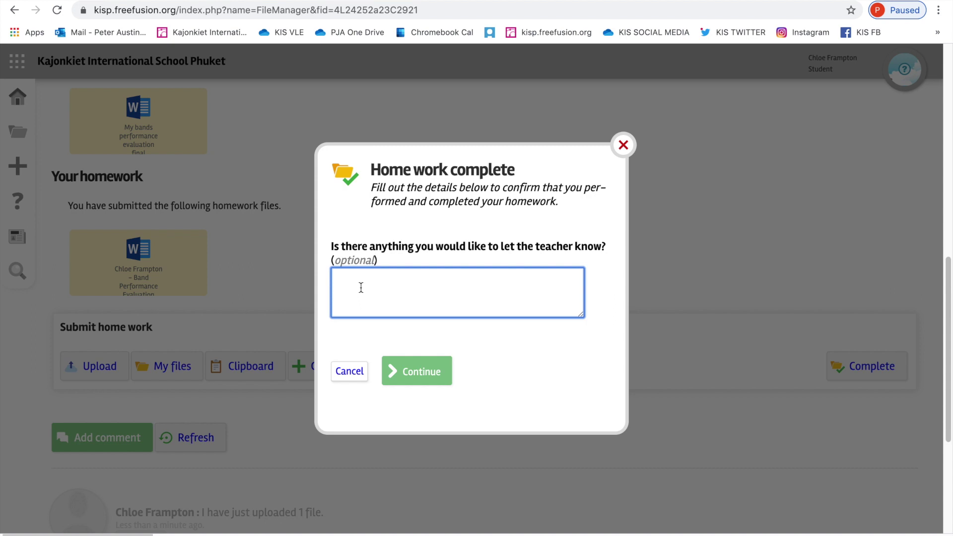
drag(331, 247, 609, 251)
click(408, 294)
text(I found the extension task)
text(a little t)
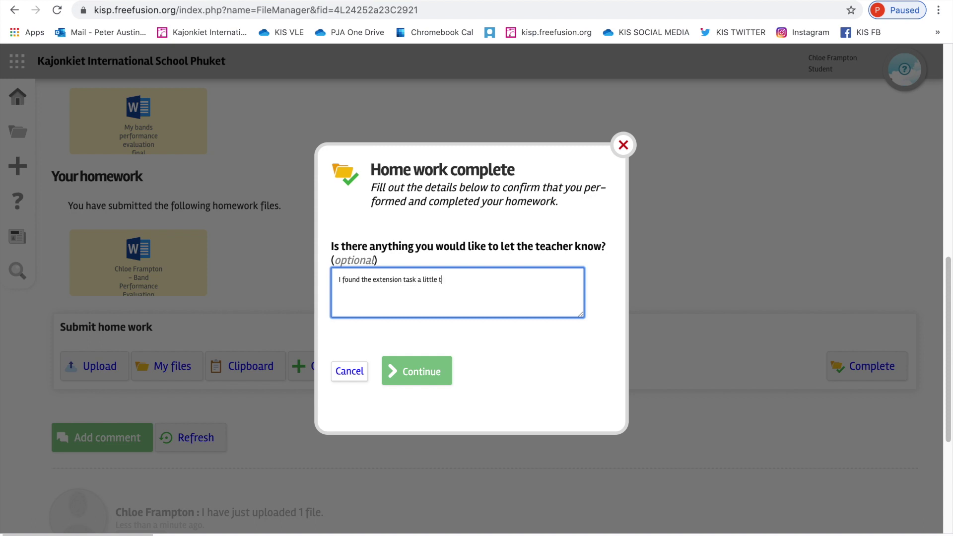
text(ricky, but I still tried to give it a go.)
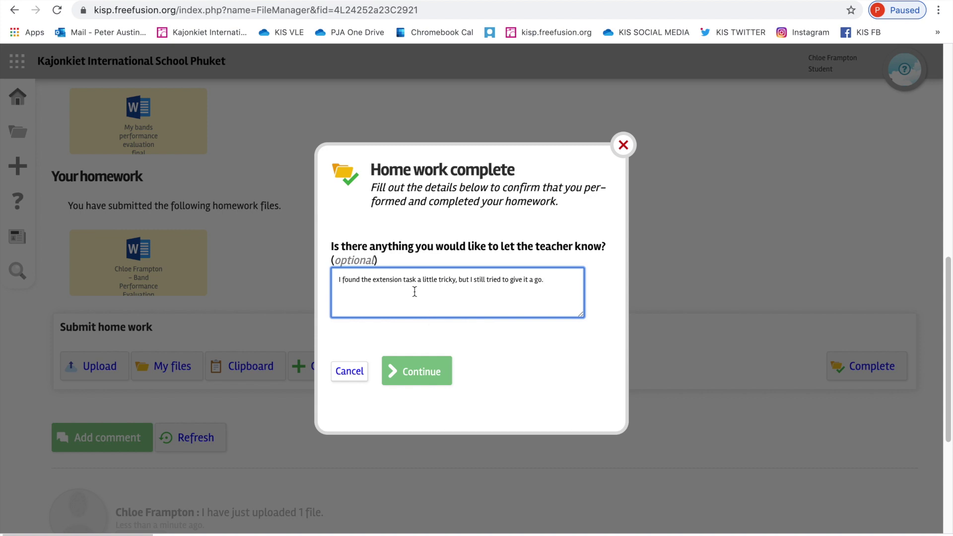
click(428, 378)
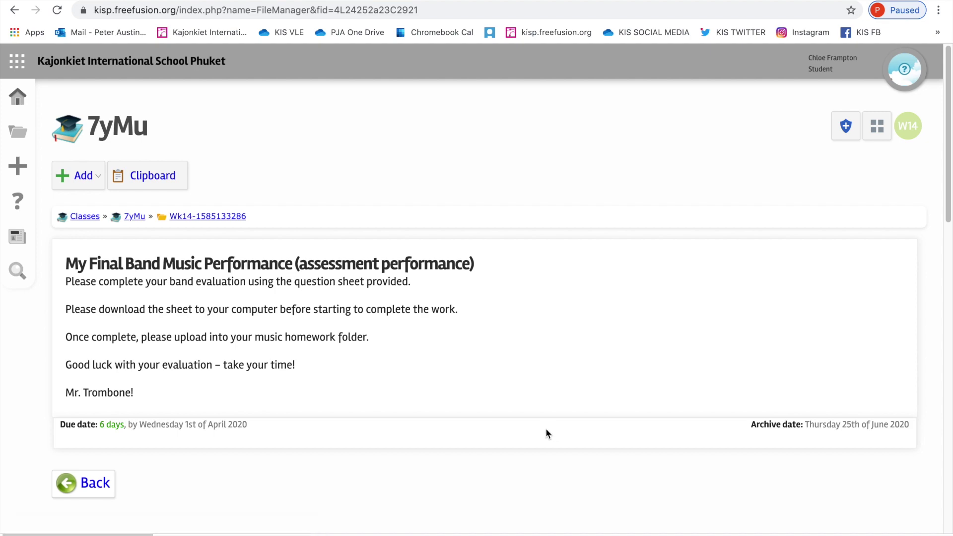
scroll(546, 434, down, 7)
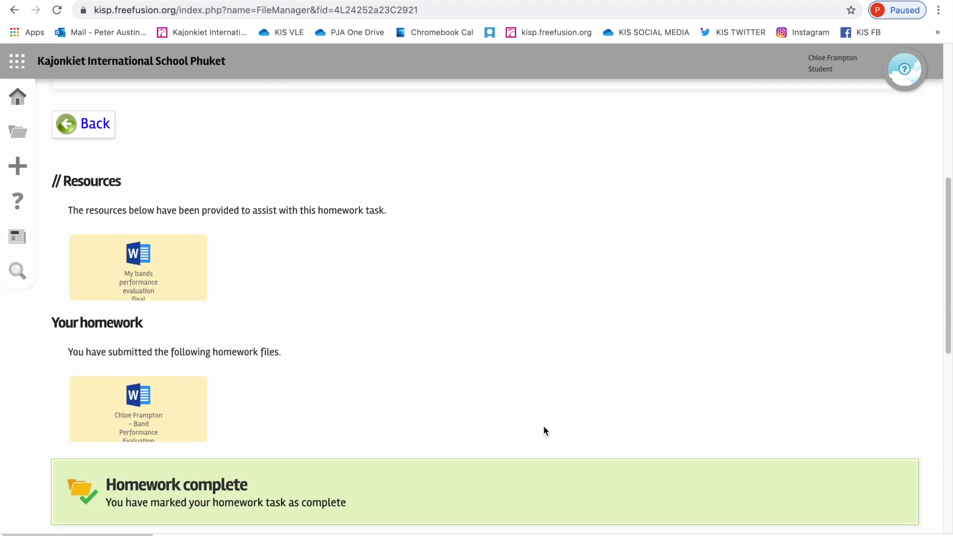
scroll(544, 431, down, 5)
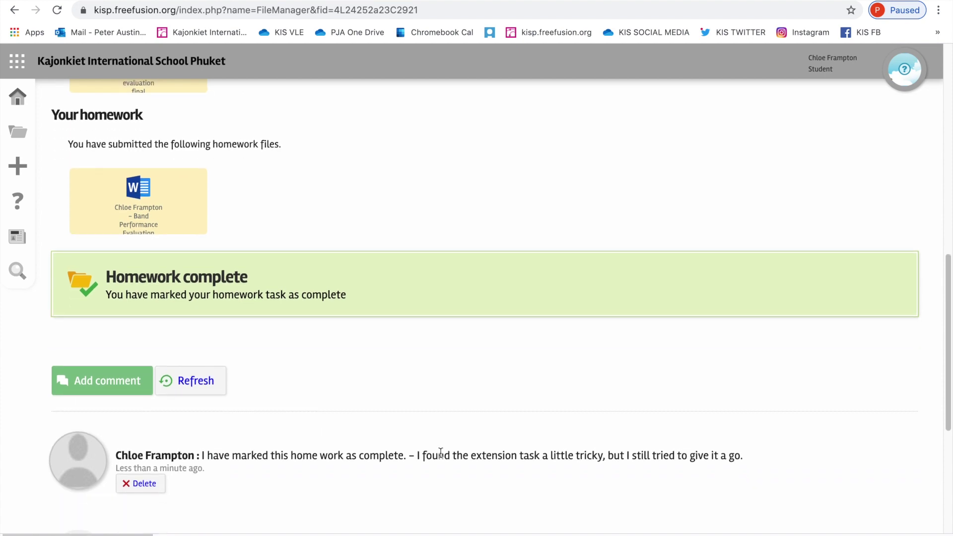
scroll(447, 455, down, 3)
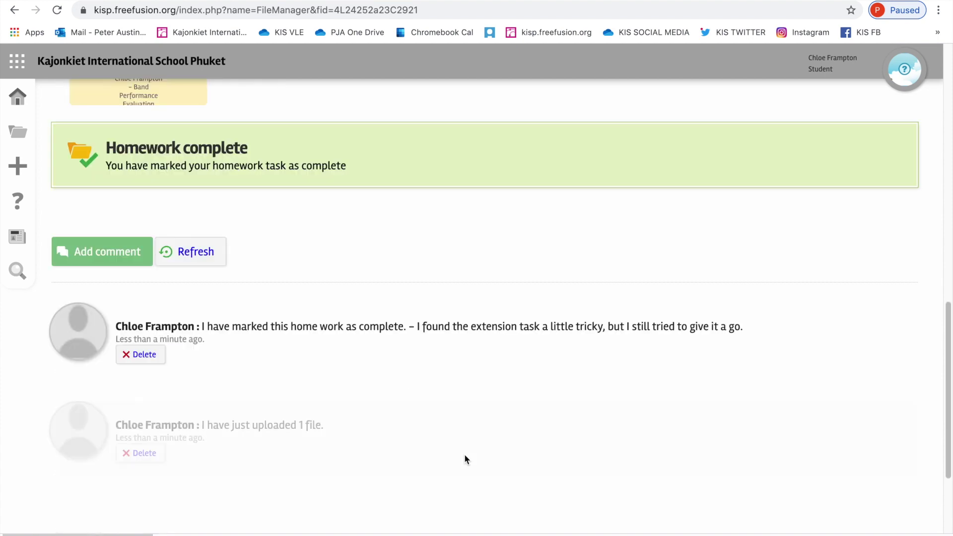
scroll(464, 457, up, 2)
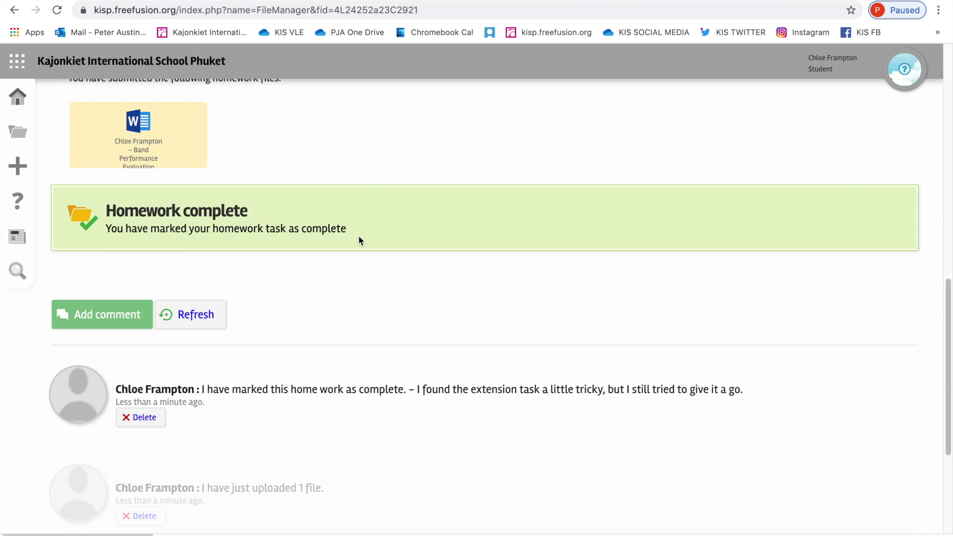
scroll(436, 348, down, 2)
scroll(436, 349, up, 7)
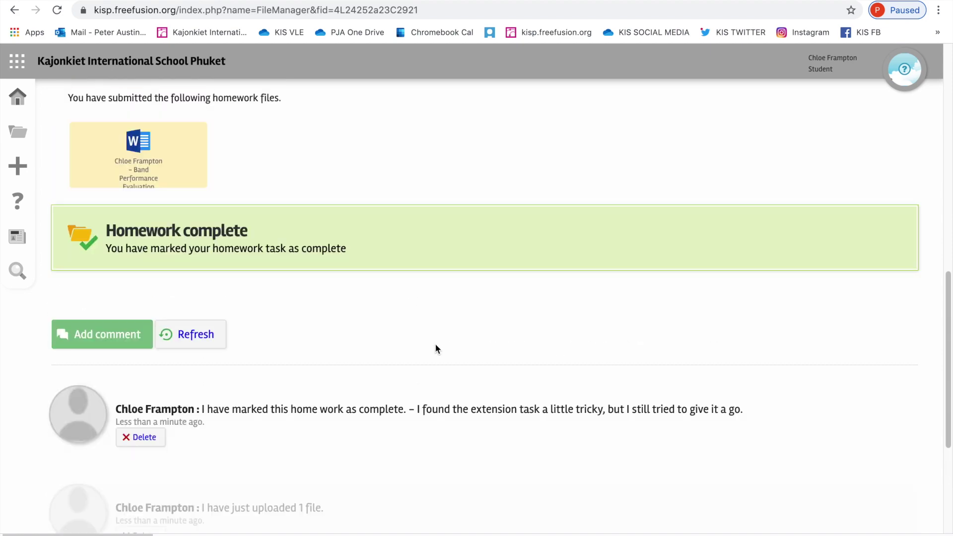
scroll(436, 348, up, 5)
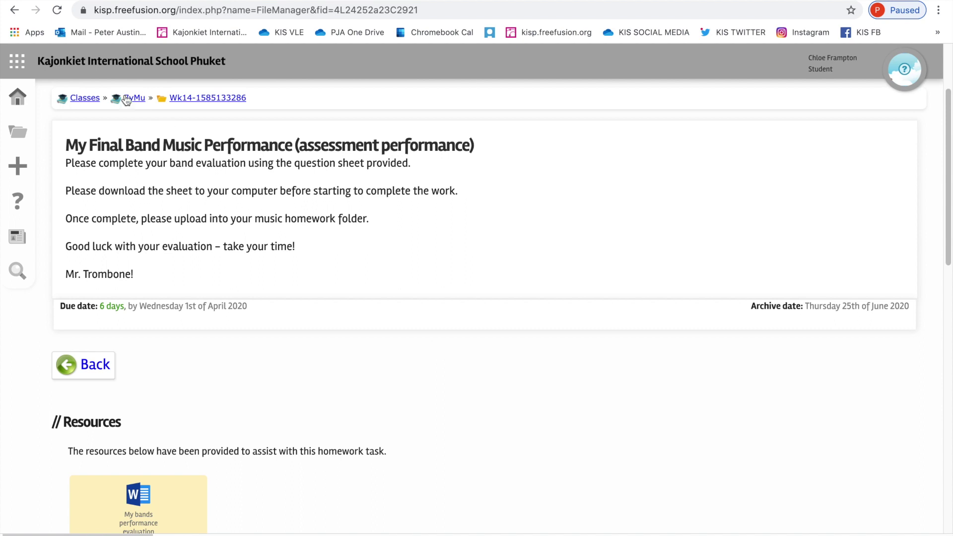
- Return to the dashboard and open All homework to find the band performance task marked Completed
click(16, 101)
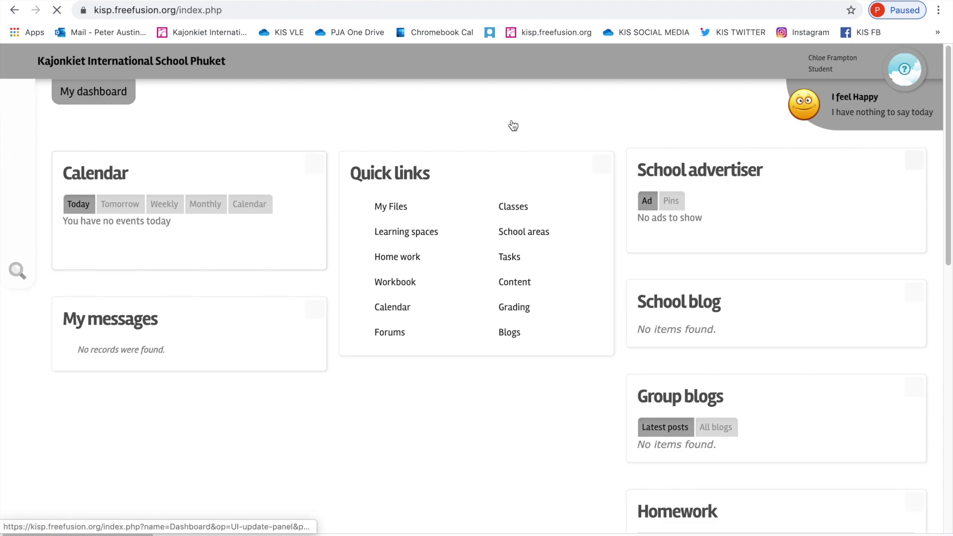
click(403, 259)
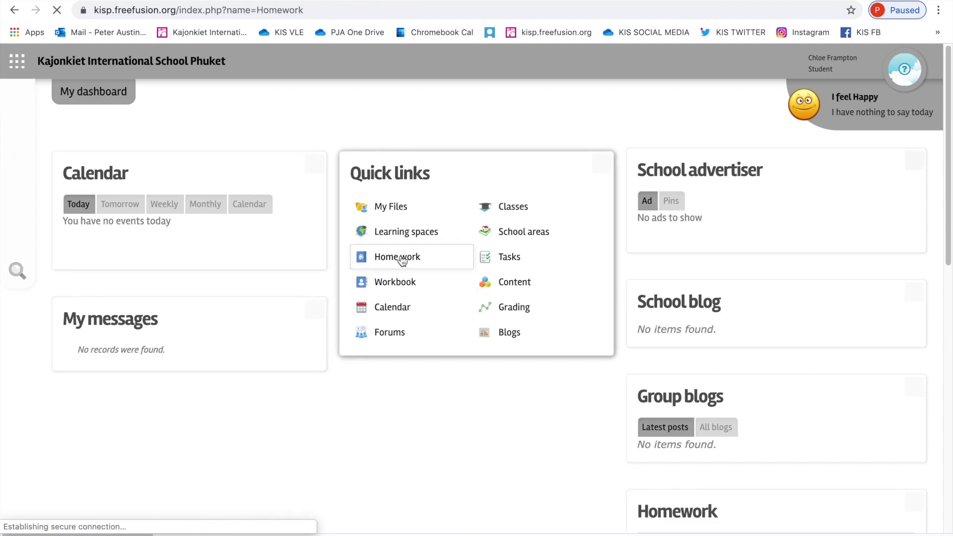
scroll(221, 426, down, 5)
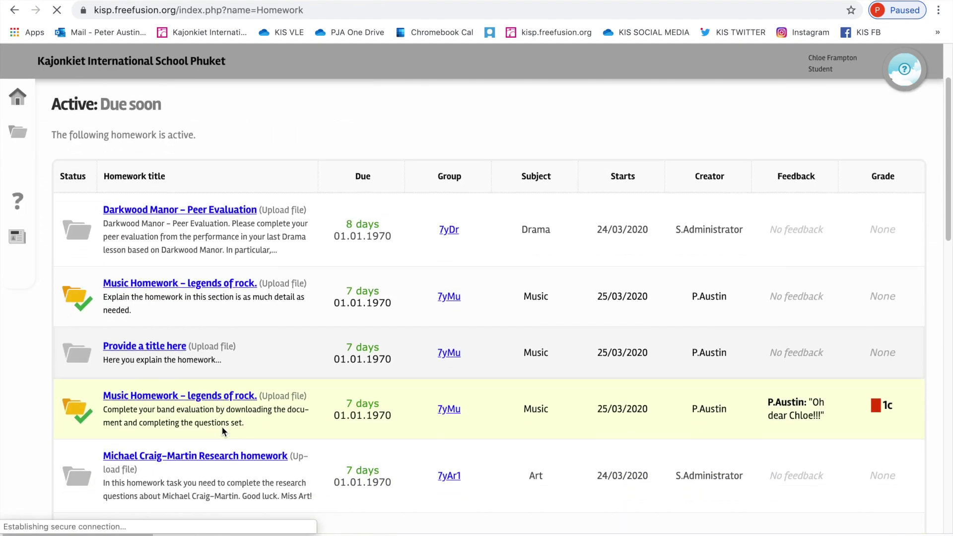
scroll(221, 426, down, 2)
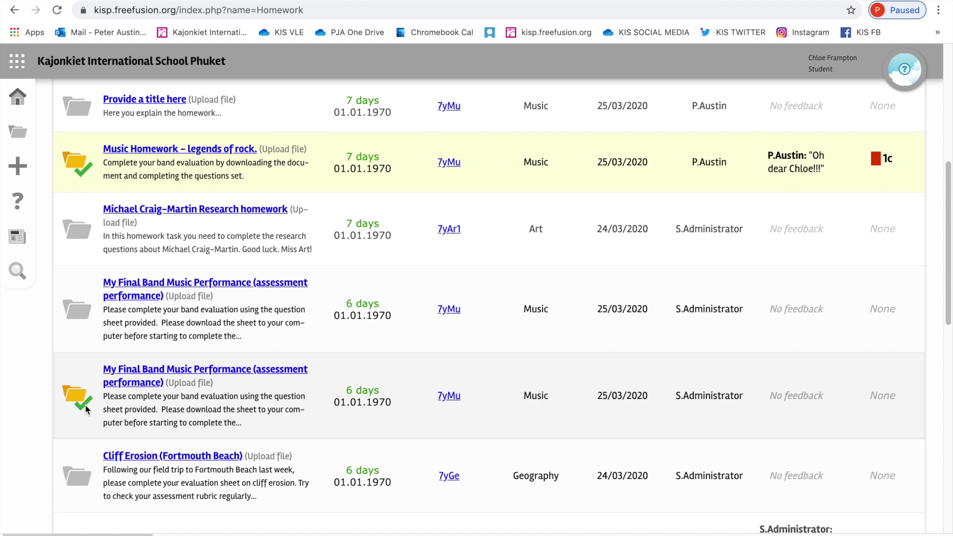
mouse_move(84, 405)
scroll(516, 379, up, 10)
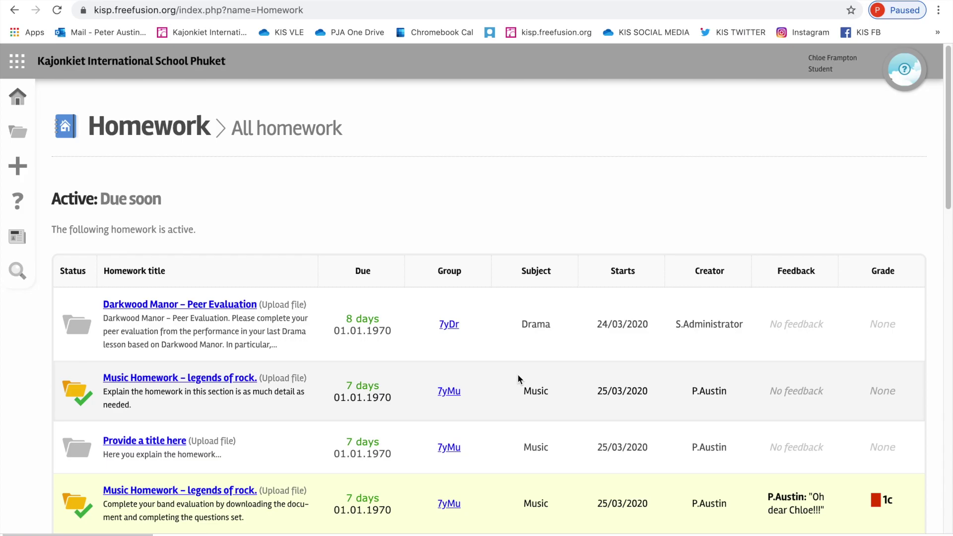